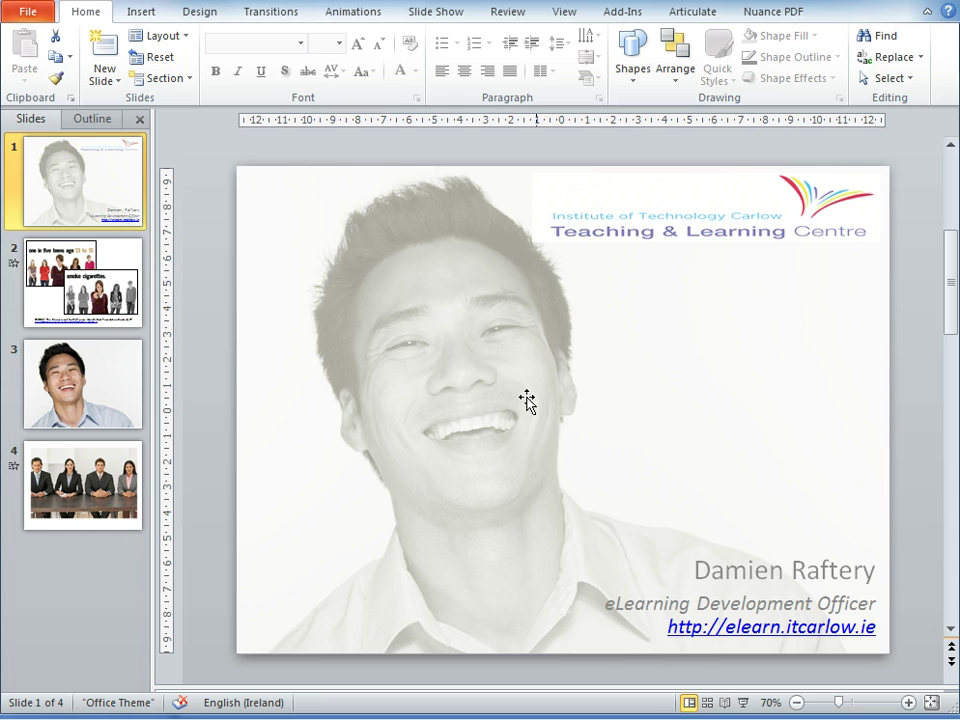
- Duplicate the full-slide portrait on slide 3 using the destination theme, and align the copy exactly over the original
{"action": "left_click", "coordinate": [120, 268]}
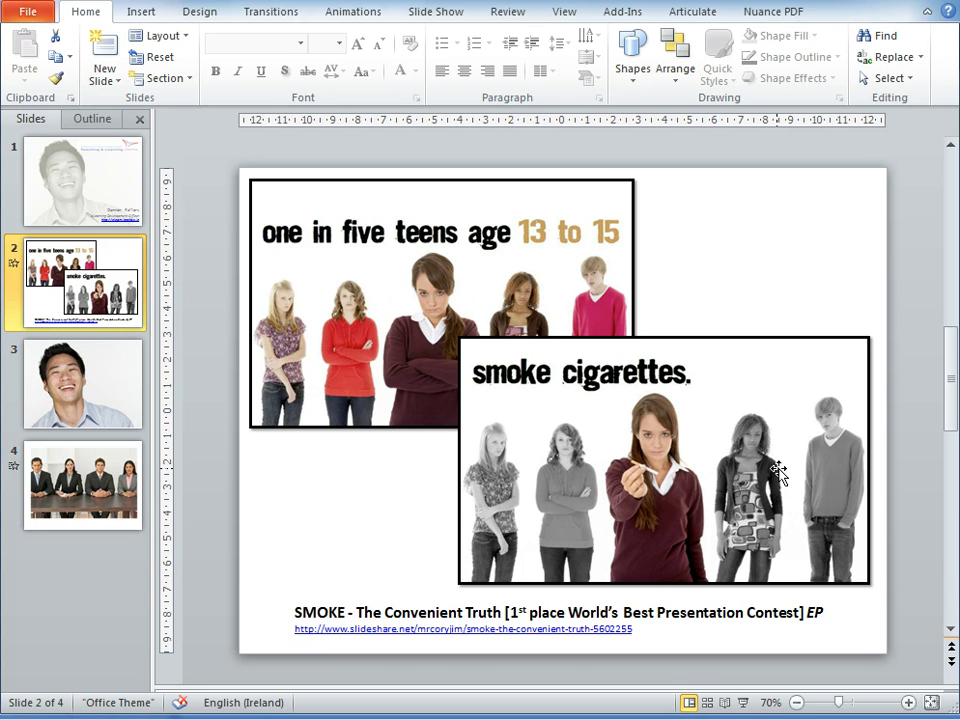
{"action": "left_click", "coordinate": [121, 389]}
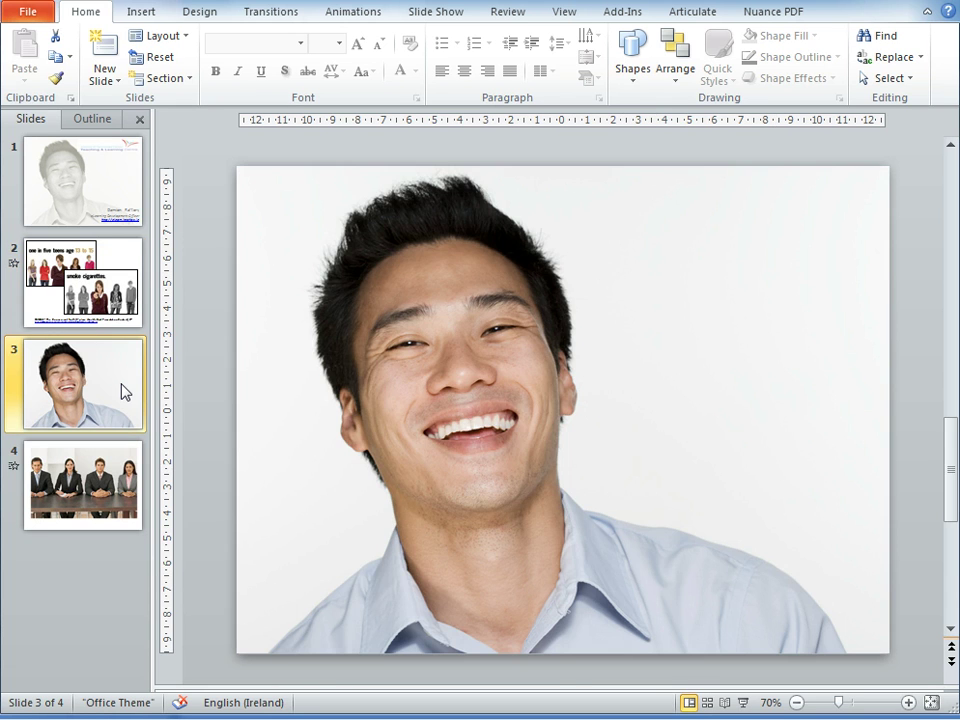
{"action": "left_click", "coordinate": [450, 403]}
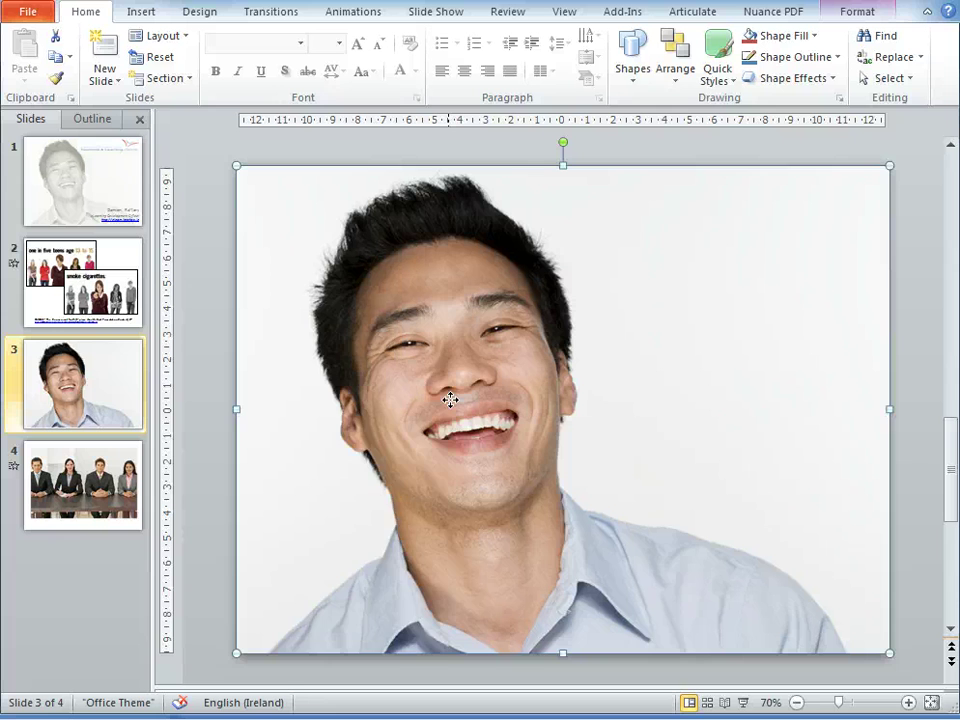
{"action": "right_click", "coordinate": [451, 404]}
{"action": "left_click", "coordinate": [414, 436]}
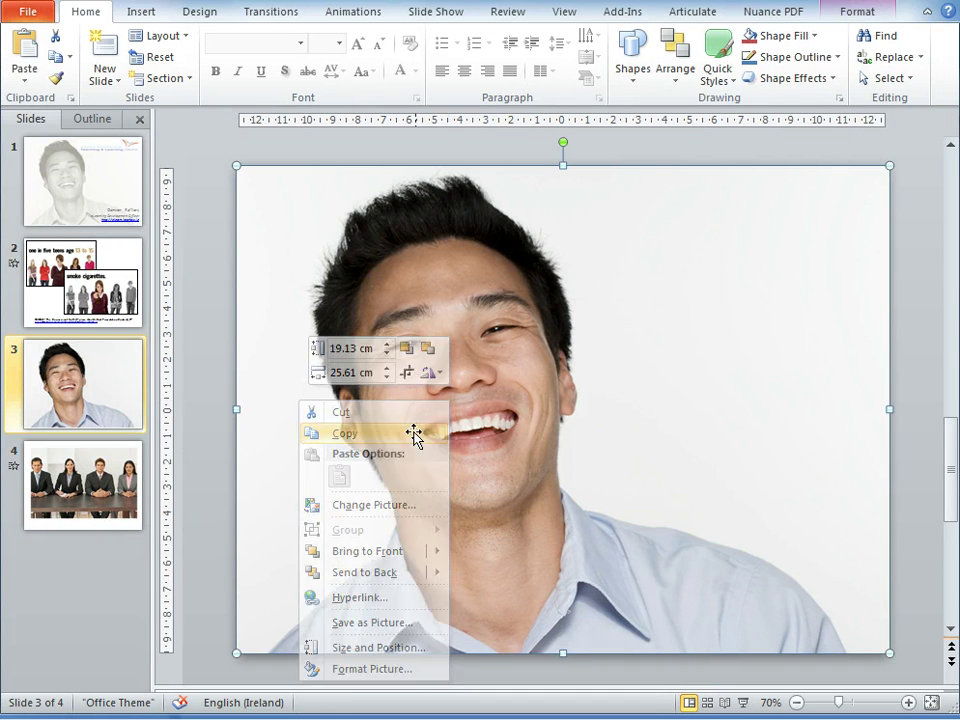
{"action": "right_click", "coordinate": [508, 365]}
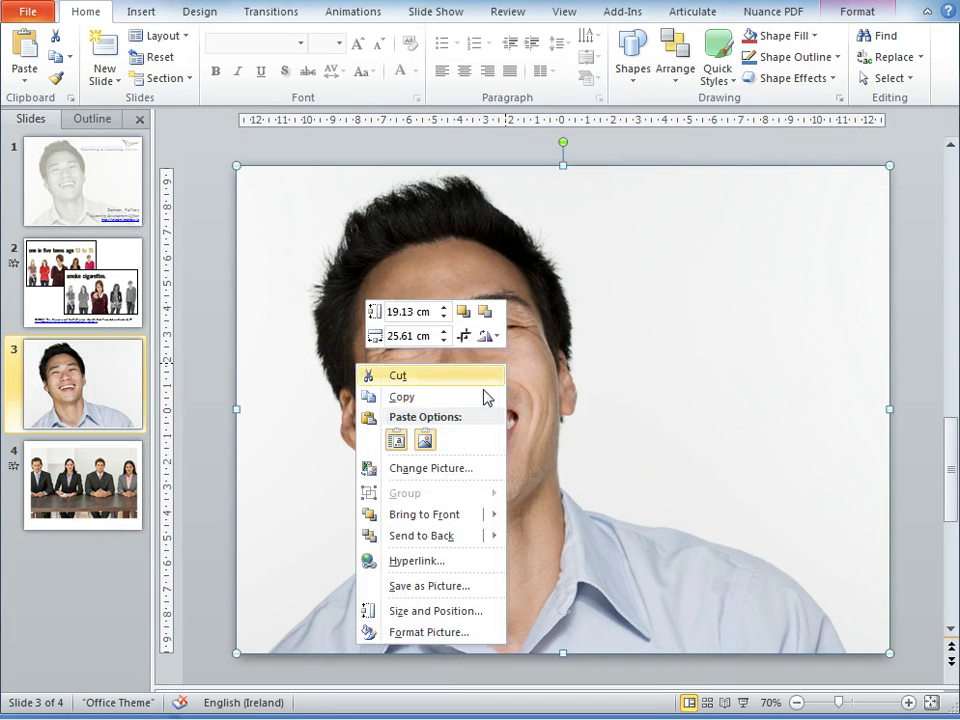
{"action": "left_click", "coordinate": [397, 441]}
{"action": "left_click_drag", "start_coordinate": [493, 422], "coordinate": [483, 410]}
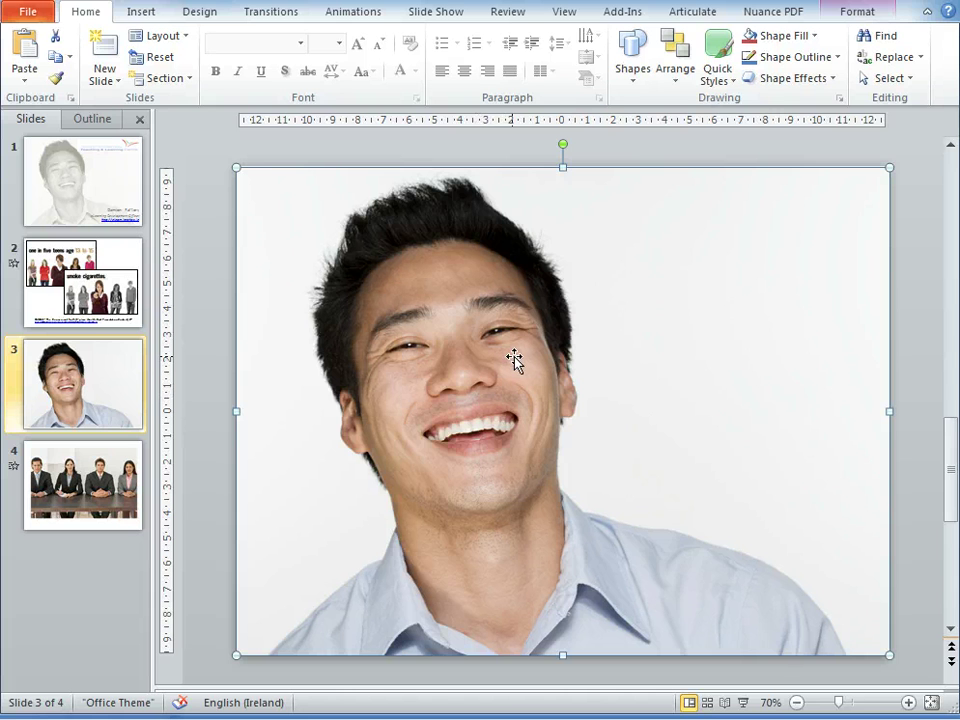
- Recolor the top copy of the slide 3 portrait with the pale, washed-out grey preset
{"action": "double_click", "coordinate": [514, 360]}
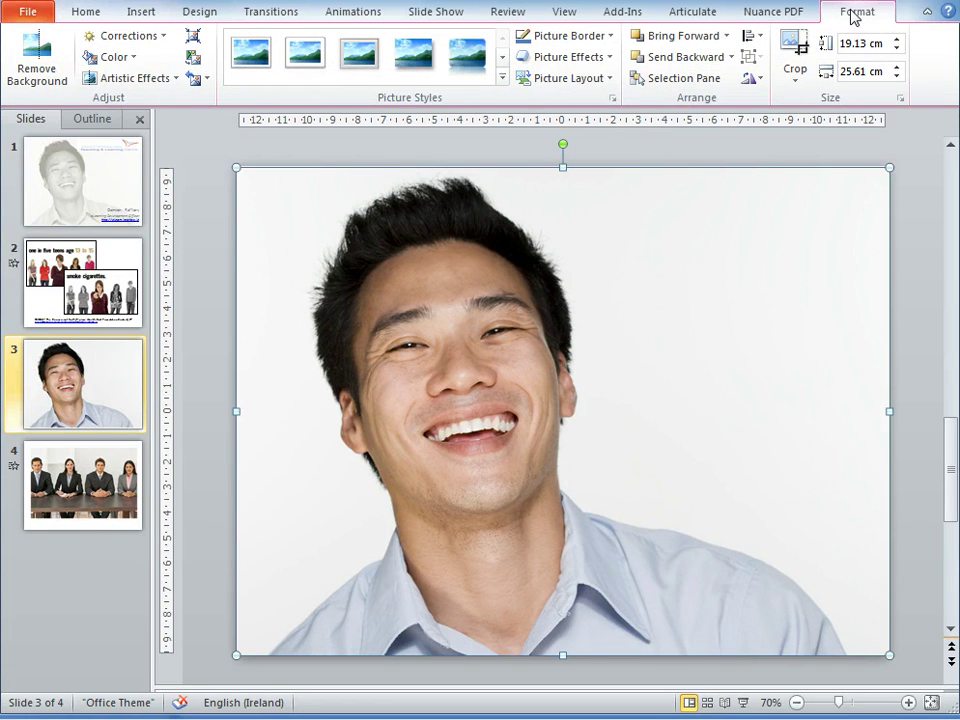
{"action": "left_click", "coordinate": [135, 60]}
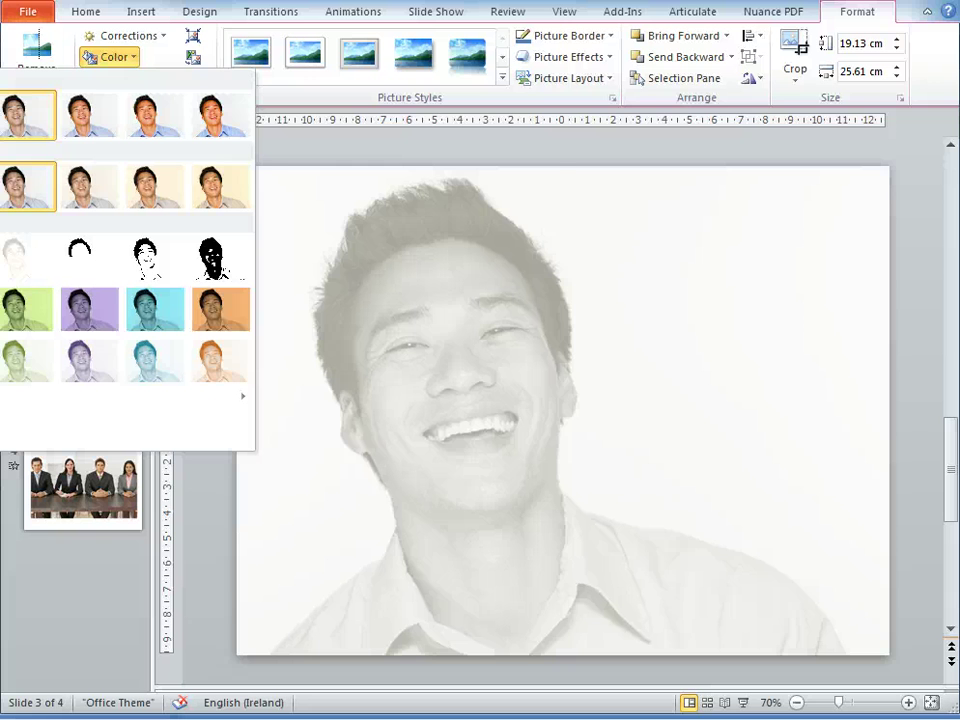
{"action": "left_click", "coordinate": [22, 258]}
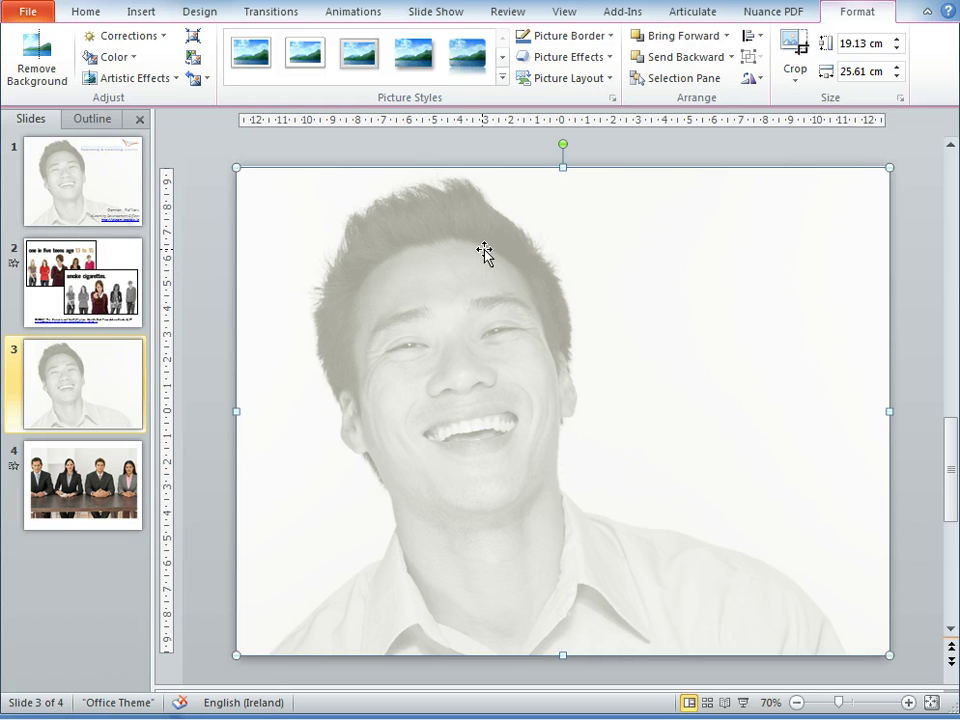
- Apply a Fade entrance animation to the washed-out portrait on slide 3 and preview it
{"action": "left_click", "coordinate": [368, 13]}
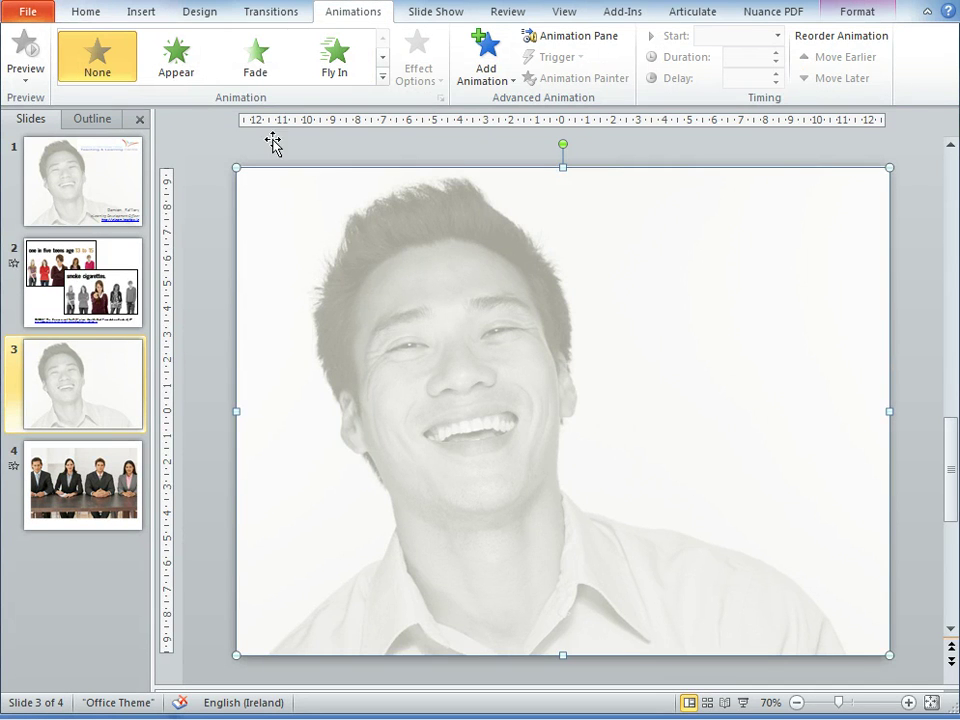
{"action": "left_click", "coordinate": [257, 53]}
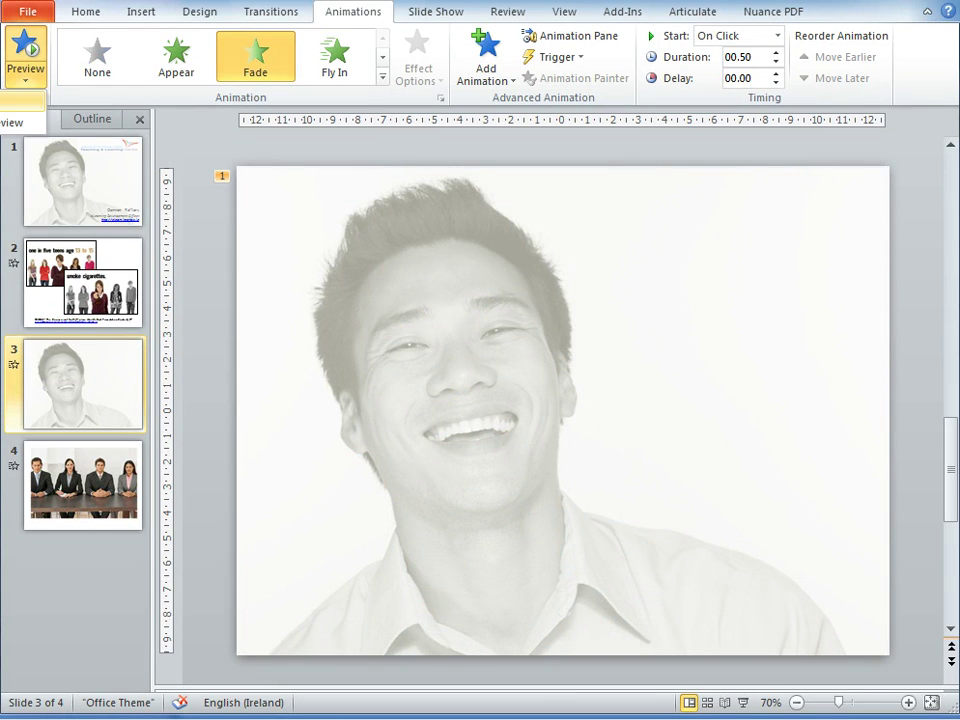
{"action": "left_click", "coordinate": [10, 85]}
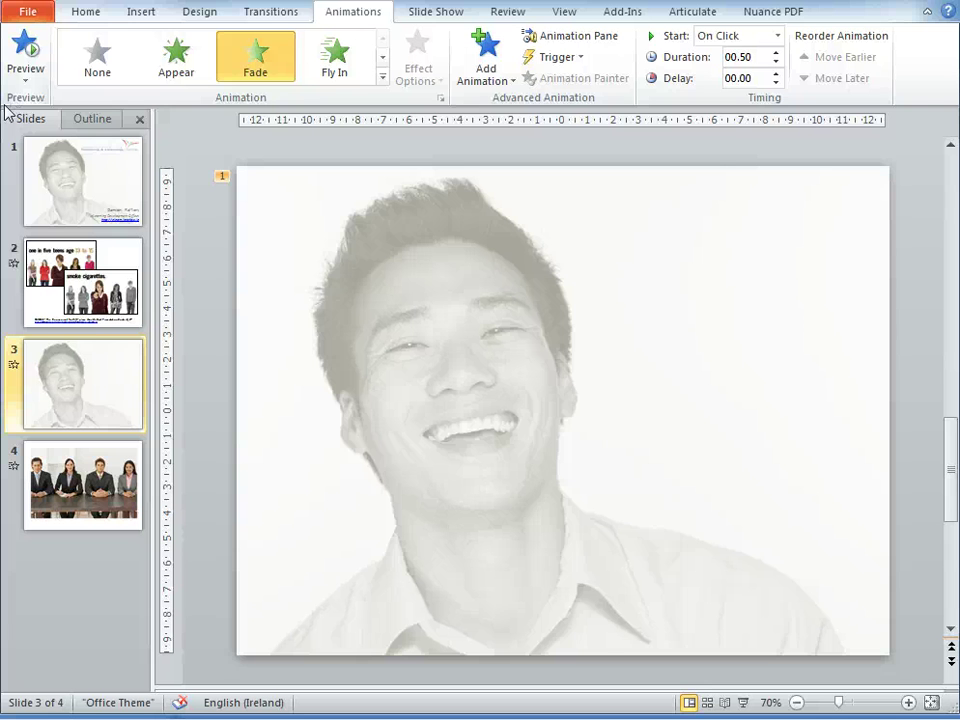
- Preview the animation of the group picture on slide 4
{"action": "left_click", "coordinate": [100, 486]}
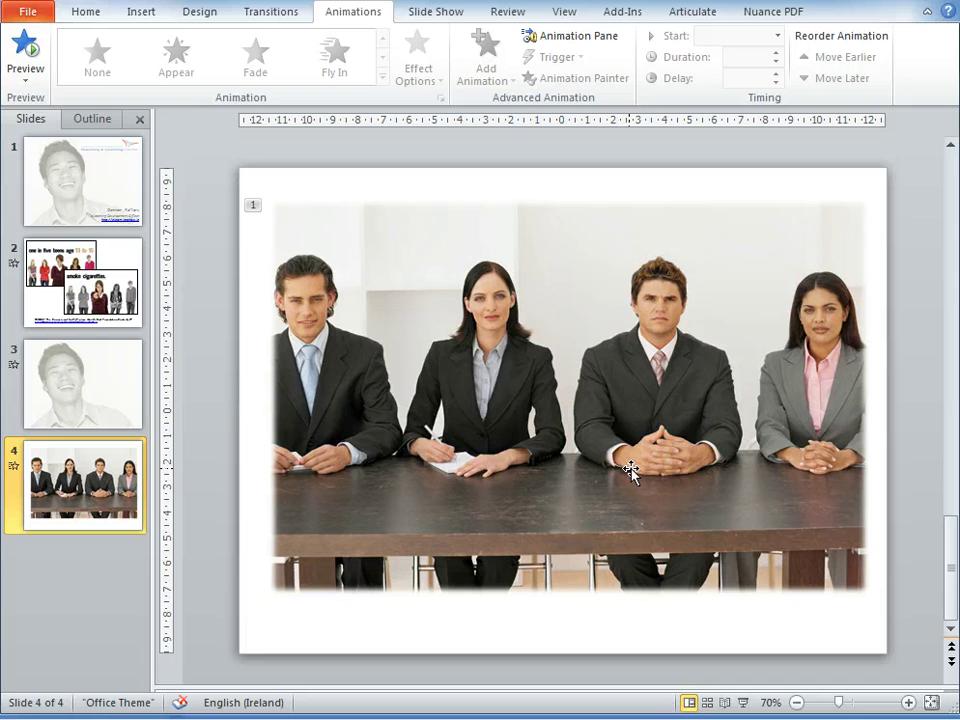
{"action": "left_click", "coordinate": [30, 88]}
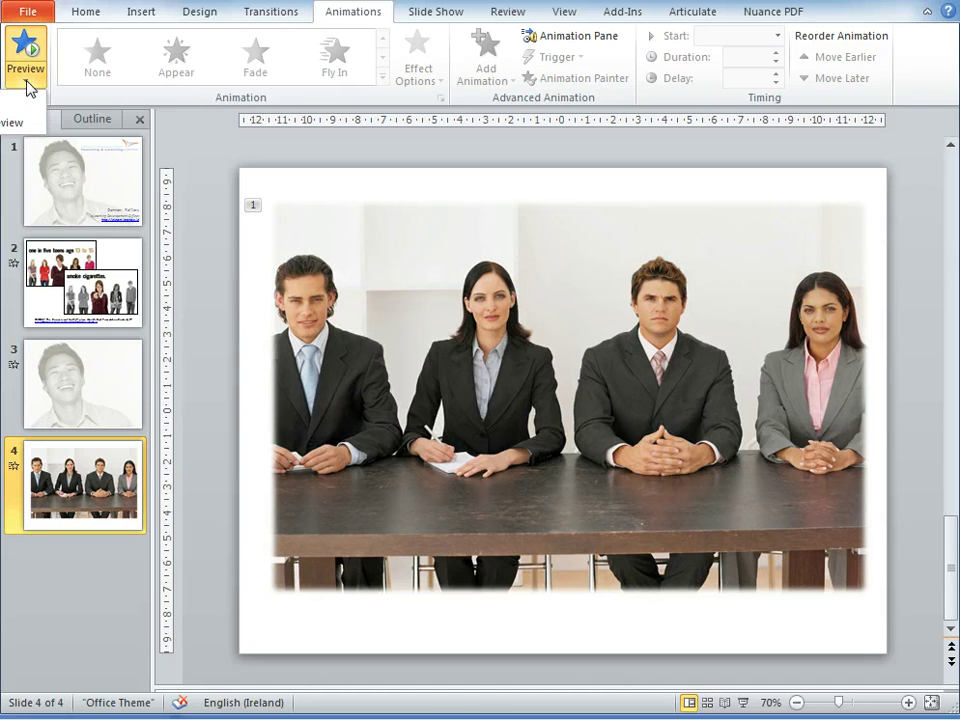
{"action": "left_click", "coordinate": [24, 100]}
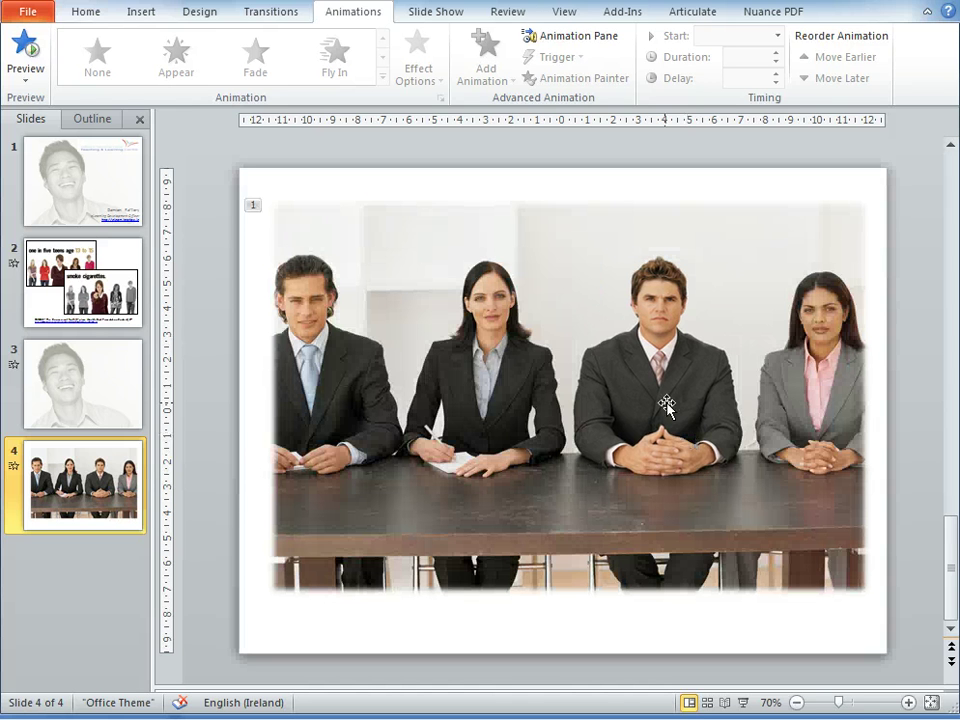
- Move the full-colour group picture and the cropped man picture on slide 4 apart to expose the faded picture underneath
{"action": "left_click", "coordinate": [666, 406]}
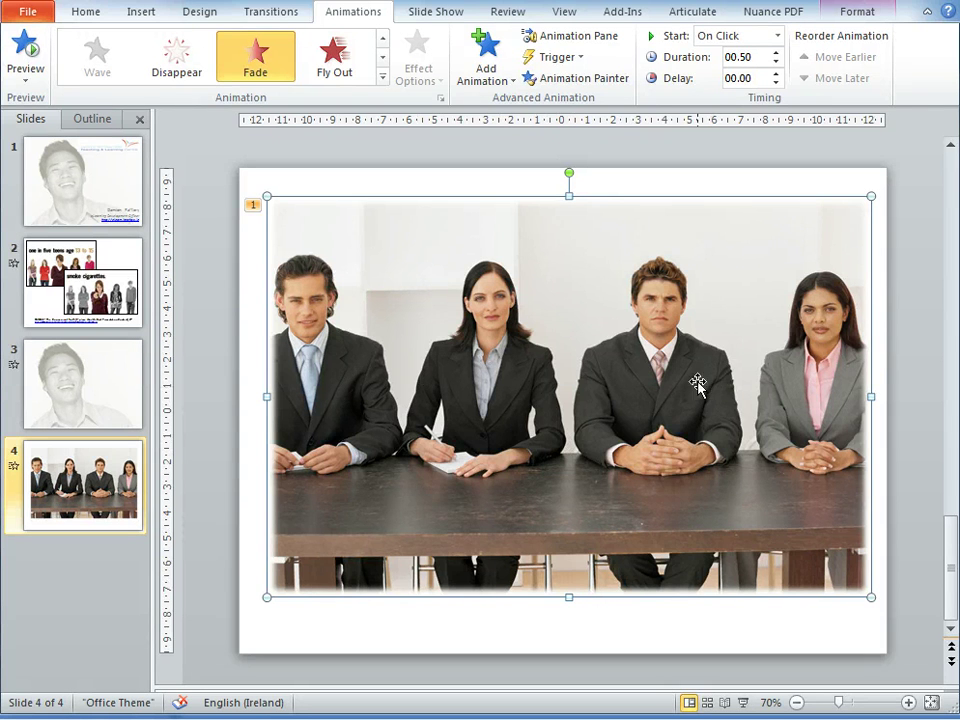
{"action": "left_click_drag", "start_coordinate": [602, 279], "coordinate": [687, 459]}
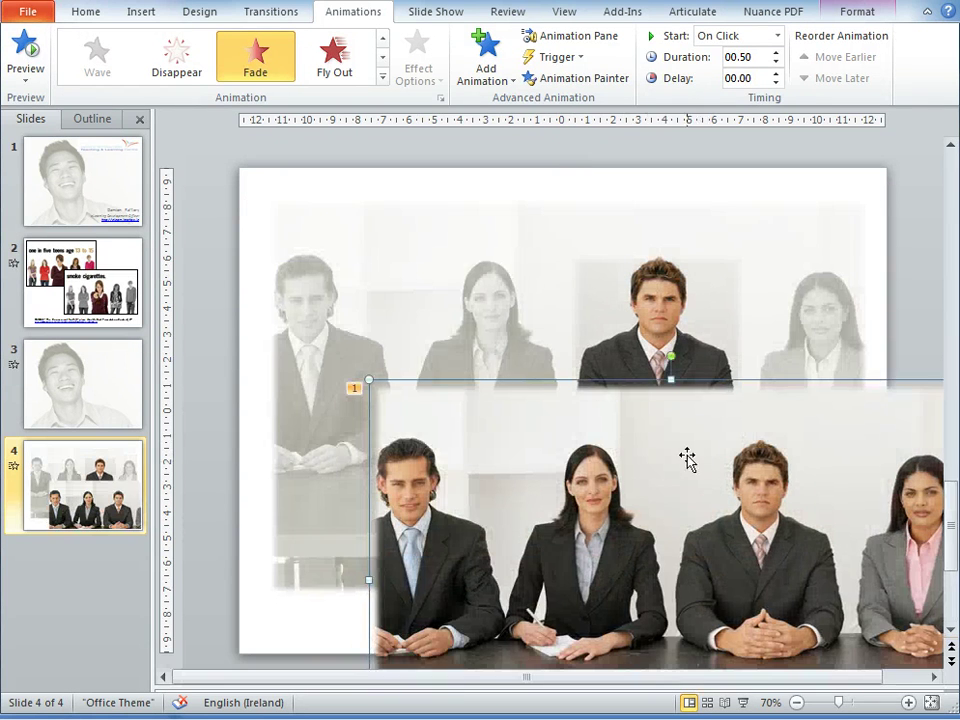
{"action": "left_click", "coordinate": [643, 321]}
{"action": "left_click_drag", "start_coordinate": [649, 311], "coordinate": [602, 190]}
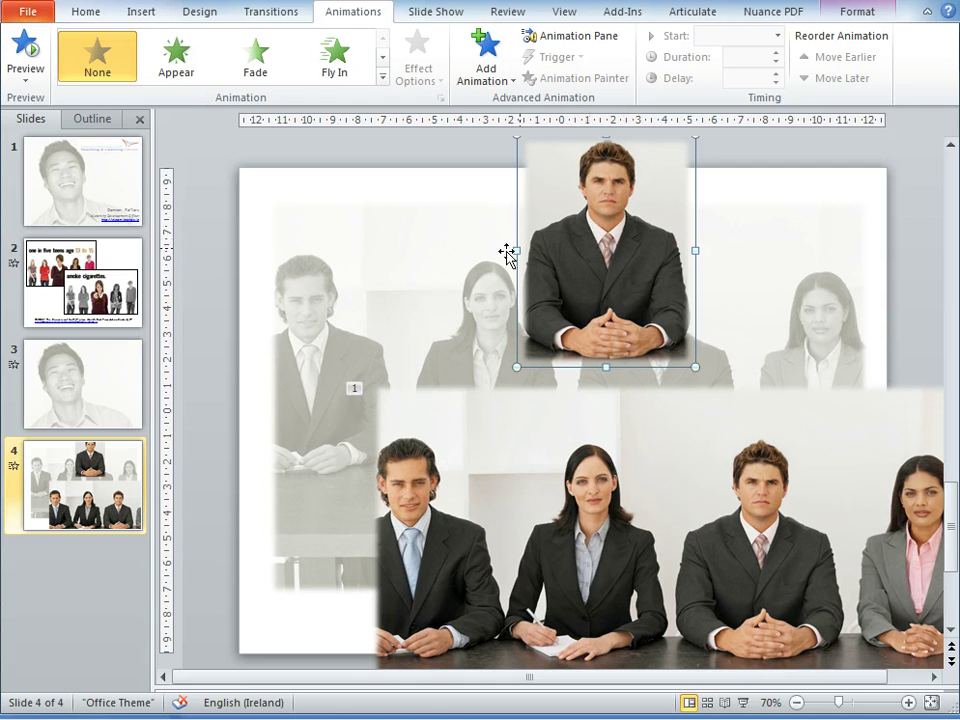
{"action": "left_click", "coordinate": [447, 311]}
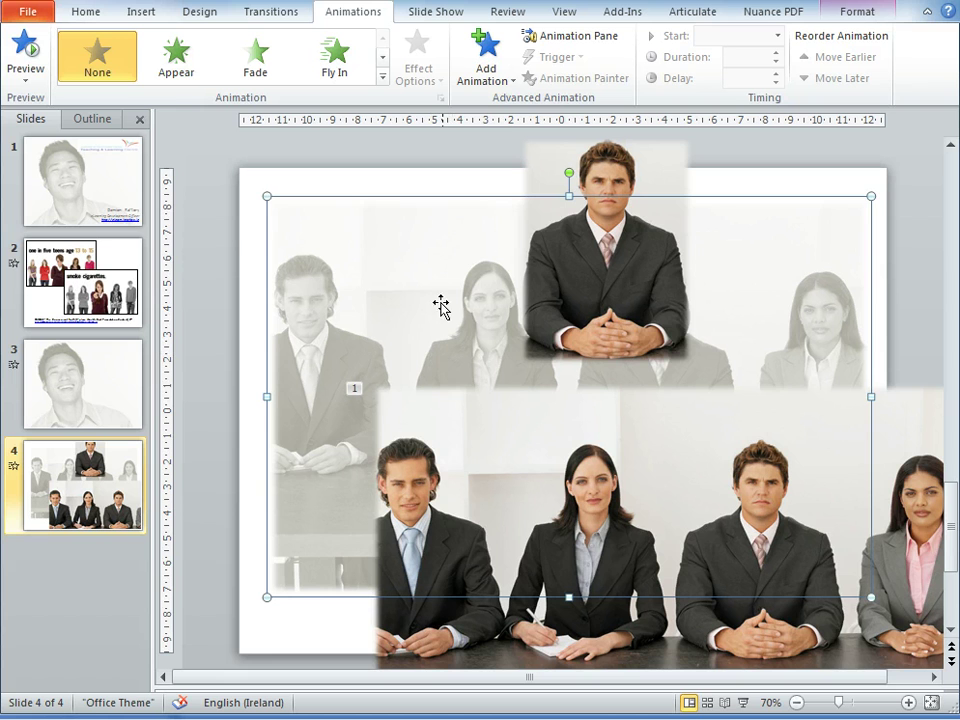
- Try deleting the full-colour group picture on slide 4 and aligning the cropped man over his faded figure
{"action": "left_click", "coordinate": [555, 441]}
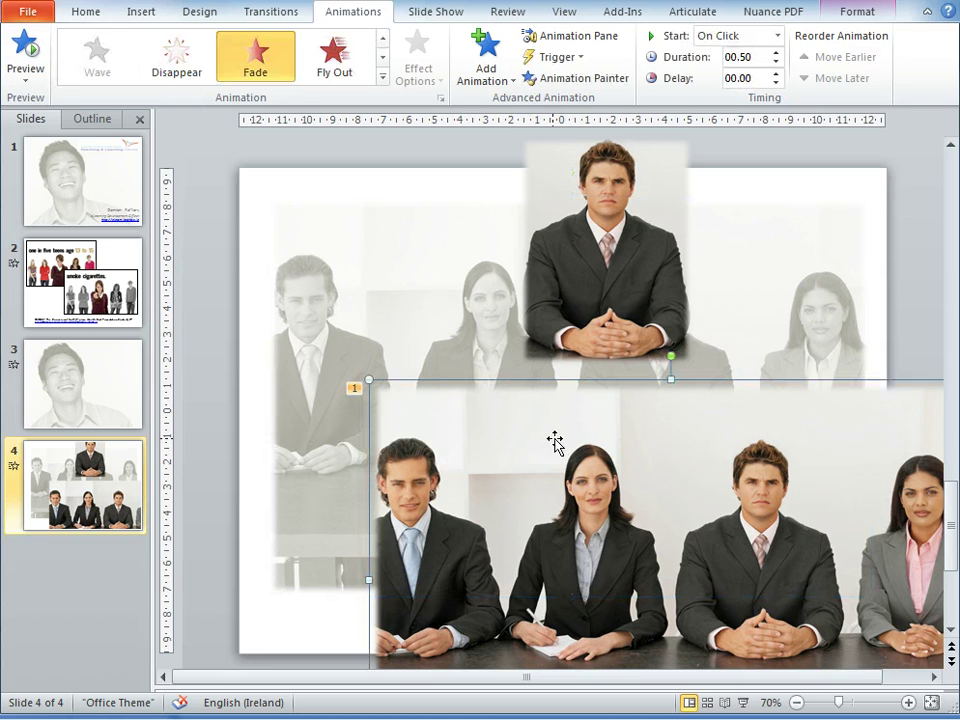
{"action": "key", "text": "Delete"}
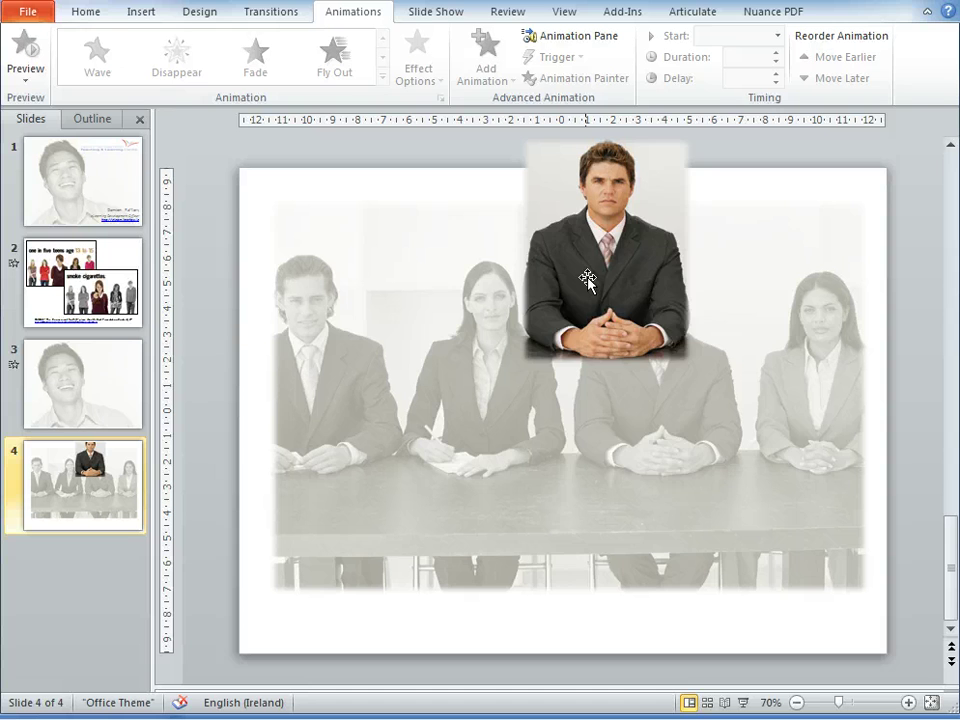
{"action": "left_click_drag", "start_coordinate": [586, 278], "coordinate": [639, 392]}
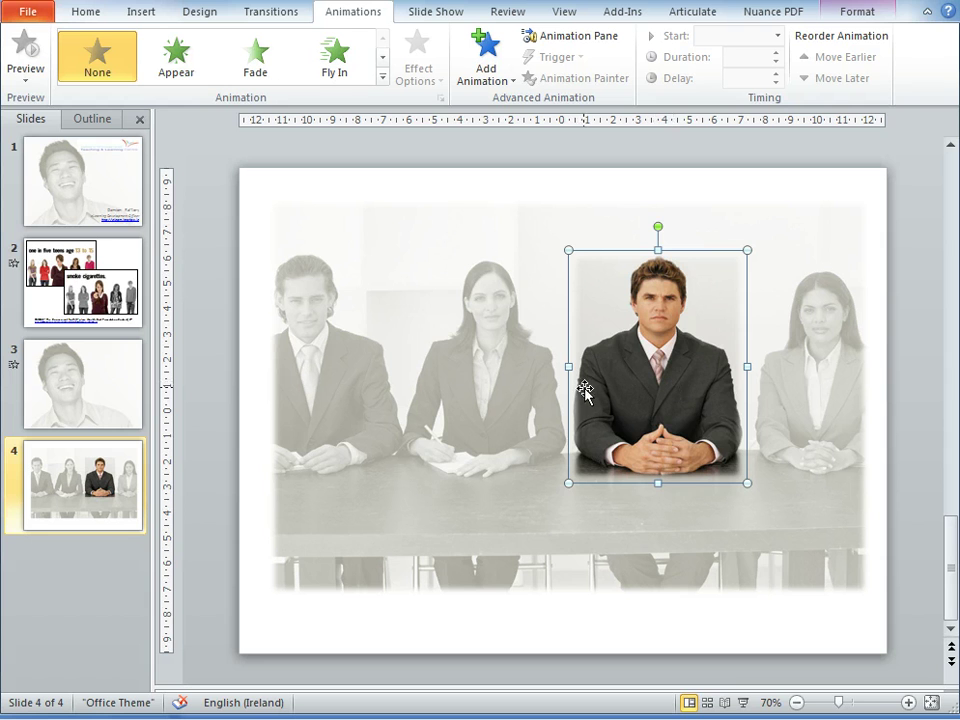
- Undo the cropped man's move and the deletion of the full-colour group picture on slide 4
{"action": "key", "text": "ctrl+z"}
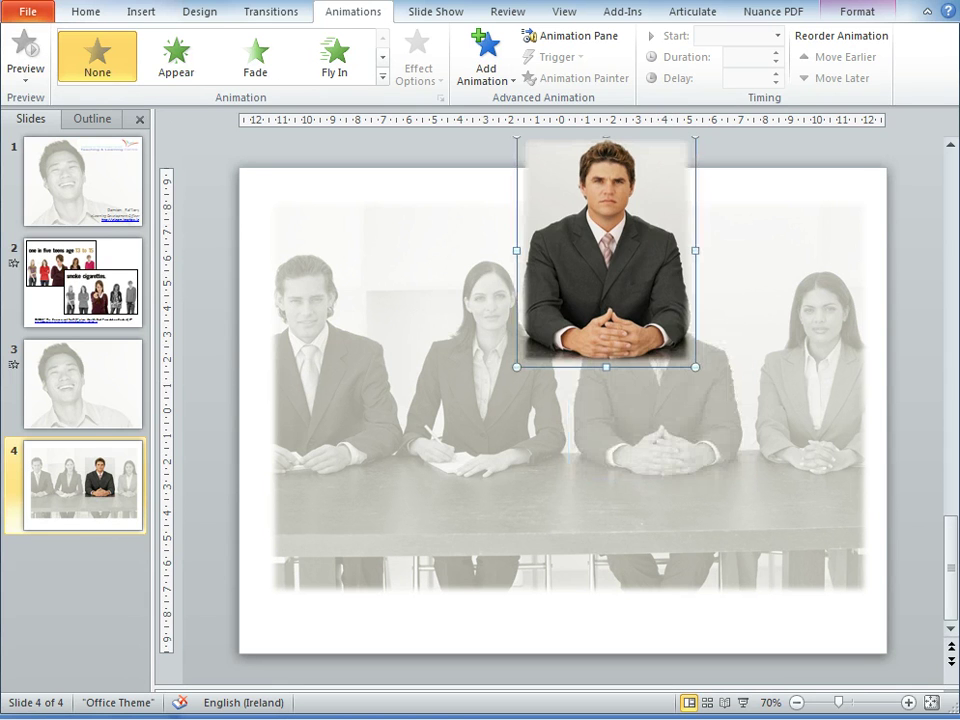
{"action": "key", "text": "ctrl+z"}
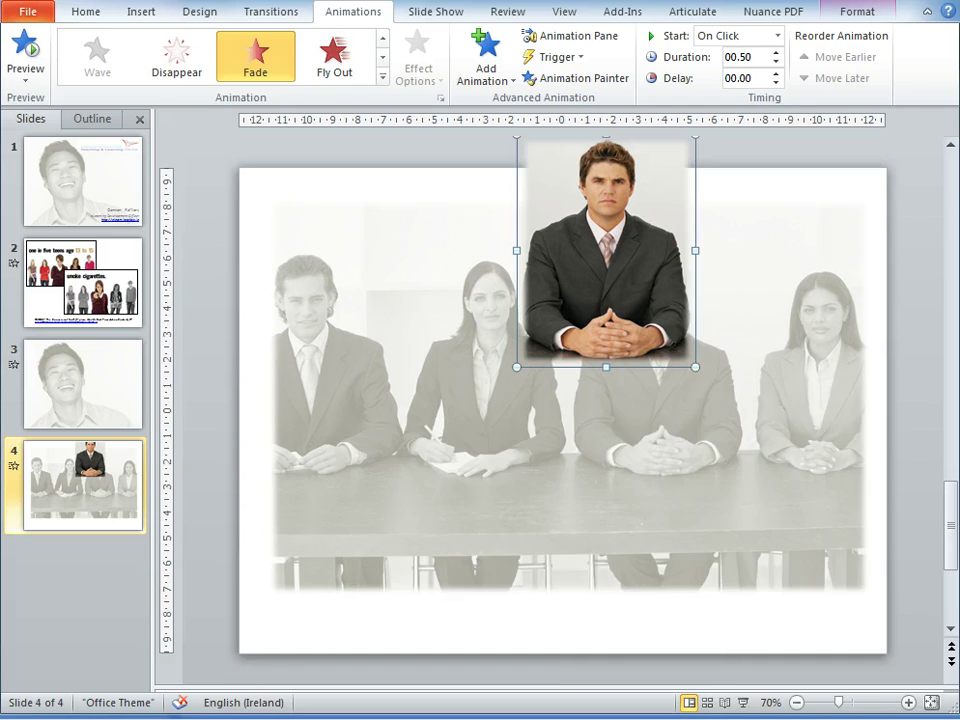
{"action": "key", "text": "ctrl+z"}
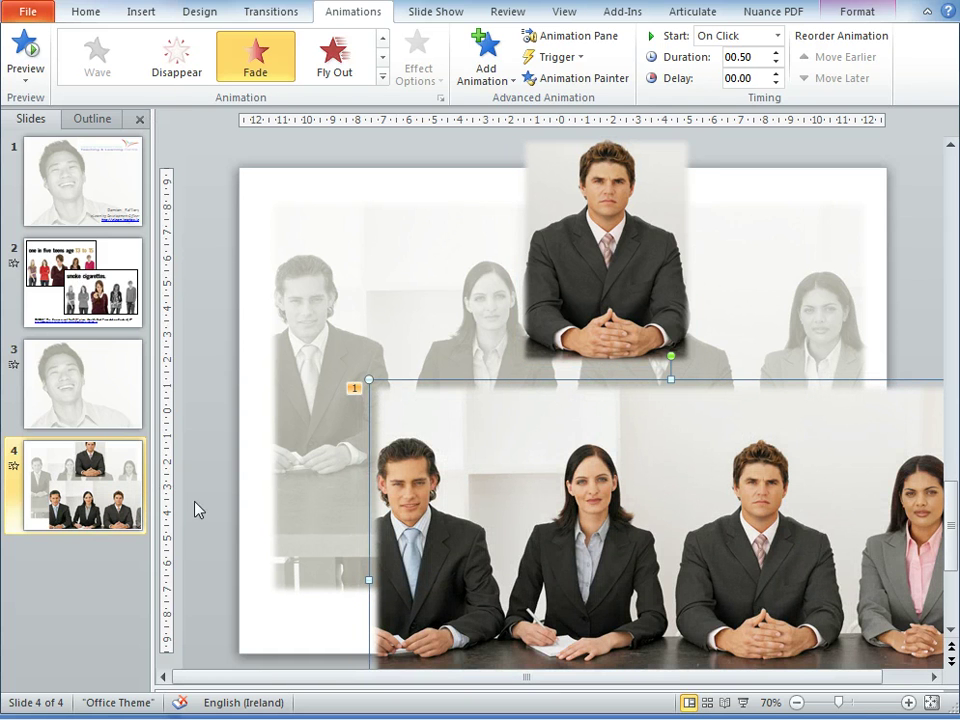
- Add a new slide after slide 4, paste the full-colour group picture into it and center the picture on the slide
{"action": "left_click", "coordinate": [99, 544]}
{"action": "key", "text": "Return"}
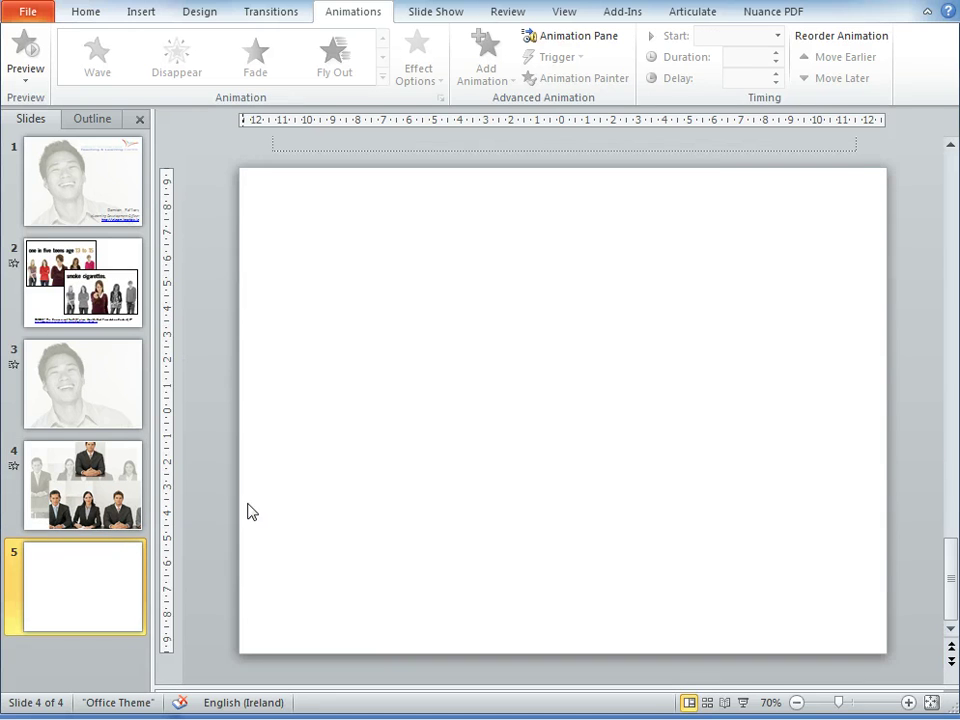
{"action": "key", "text": "ctrl+v"}
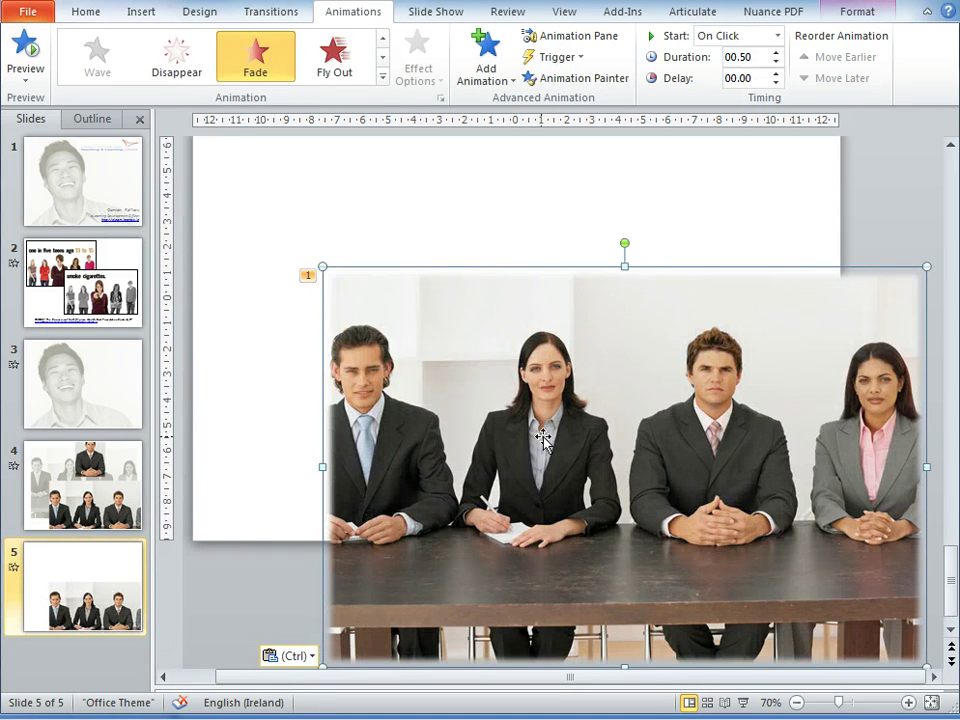
{"action": "left_click_drag", "start_coordinate": [544, 437], "coordinate": [452, 272]}
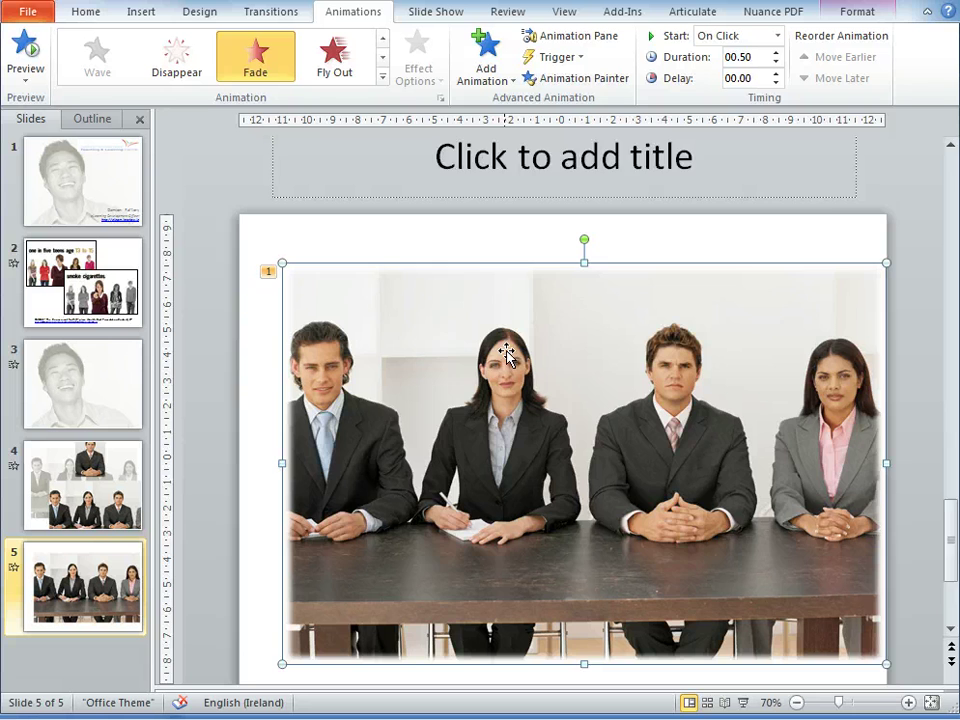
{"action": "scroll", "coordinate": [503, 345], "scroll_direction": "down", "scroll_amount": 1}
{"action": "left_click_drag", "start_coordinate": [508, 354], "coordinate": [480, 362]}
- Duplicate the group picture on slide 5 using the destination theme, and align the copy exactly over the original
{"action": "right_click", "coordinate": [480, 365]}
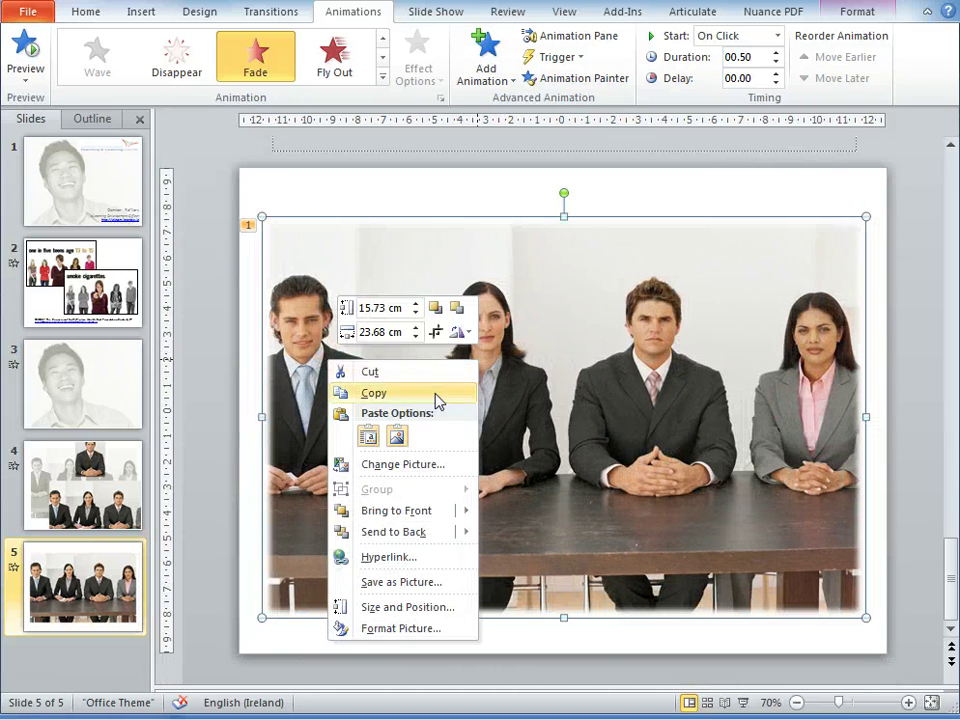
{"action": "left_click", "coordinate": [388, 393]}
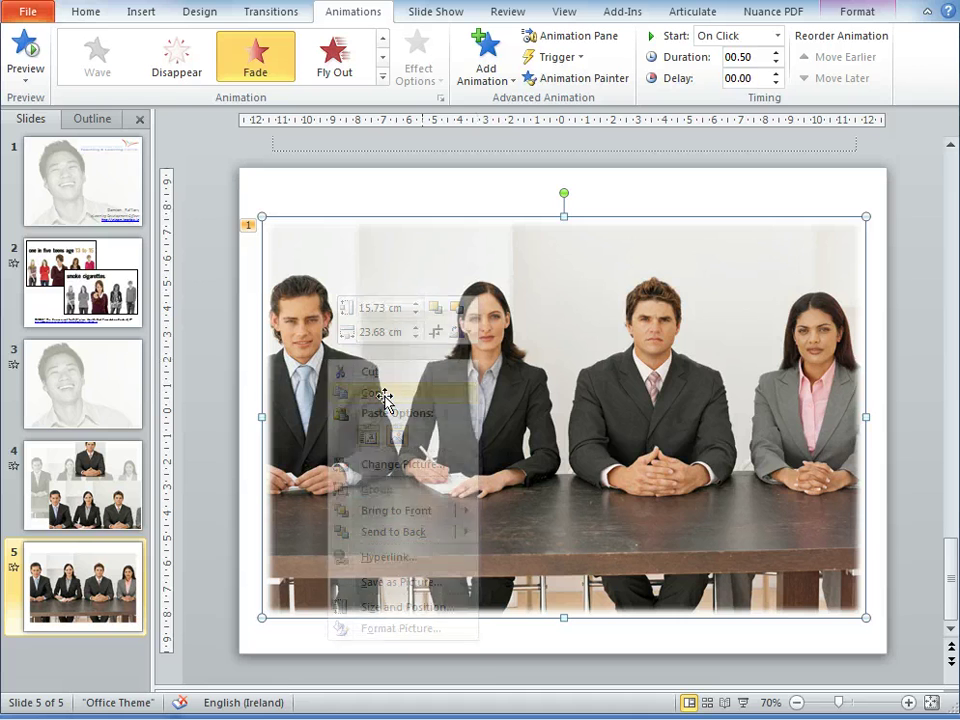
{"action": "right_click", "coordinate": [381, 392]}
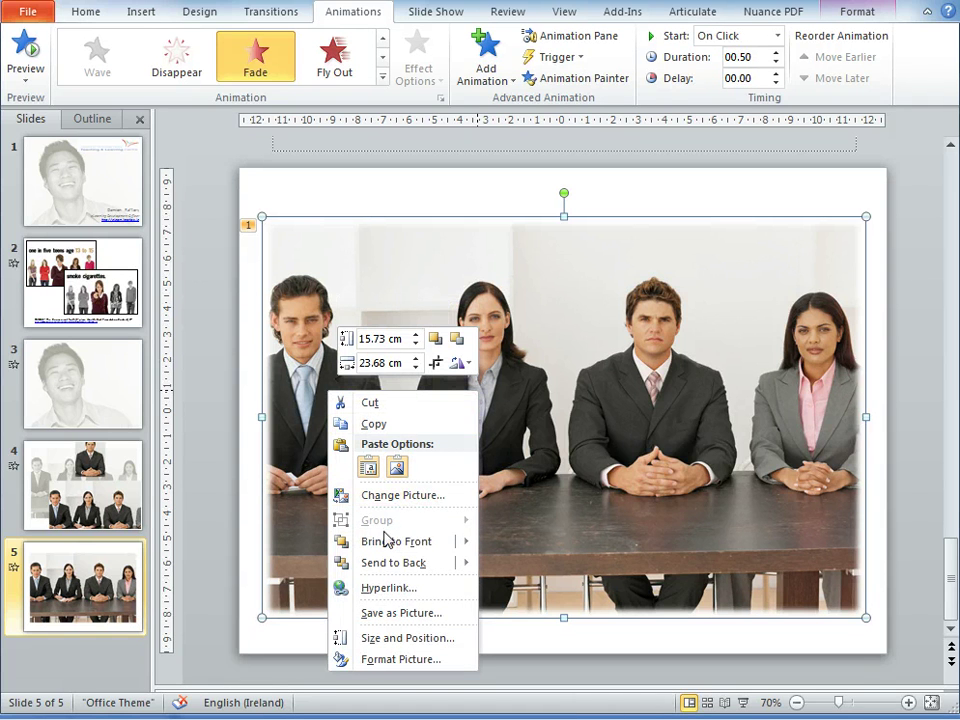
{"action": "left_click", "coordinate": [377, 469]}
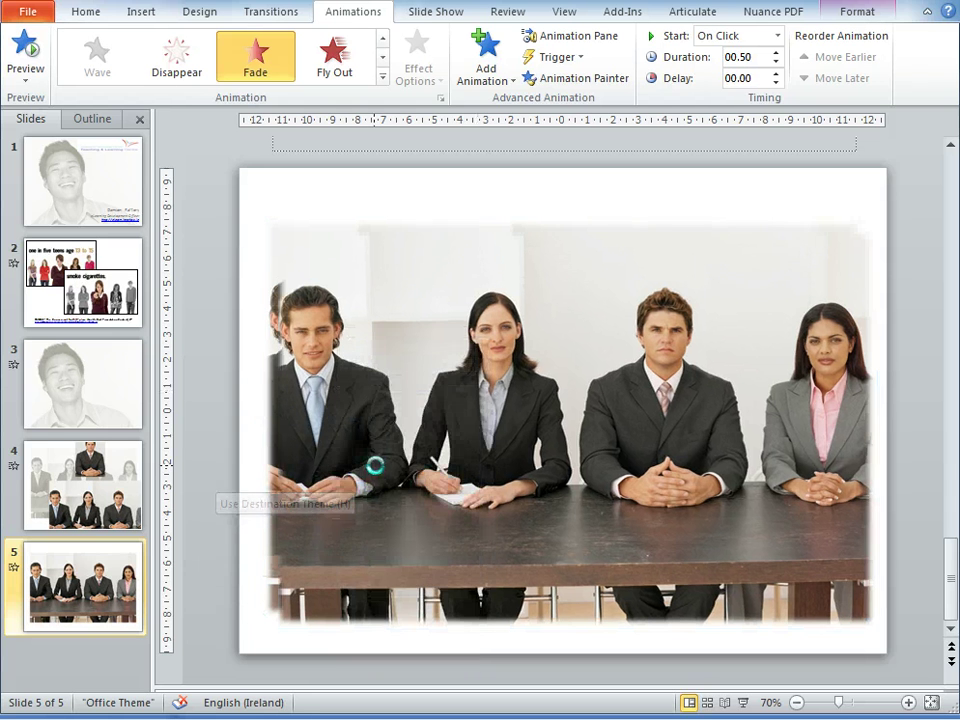
{"action": "mouse_move", "coordinate": [499, 463]}
{"action": "left_mouse_down"}
{"action": "mouse_move", "coordinate": [489, 454]}
{"action": "mouse_move", "coordinate": [489, 462]}
{"action": "left_mouse_up"}
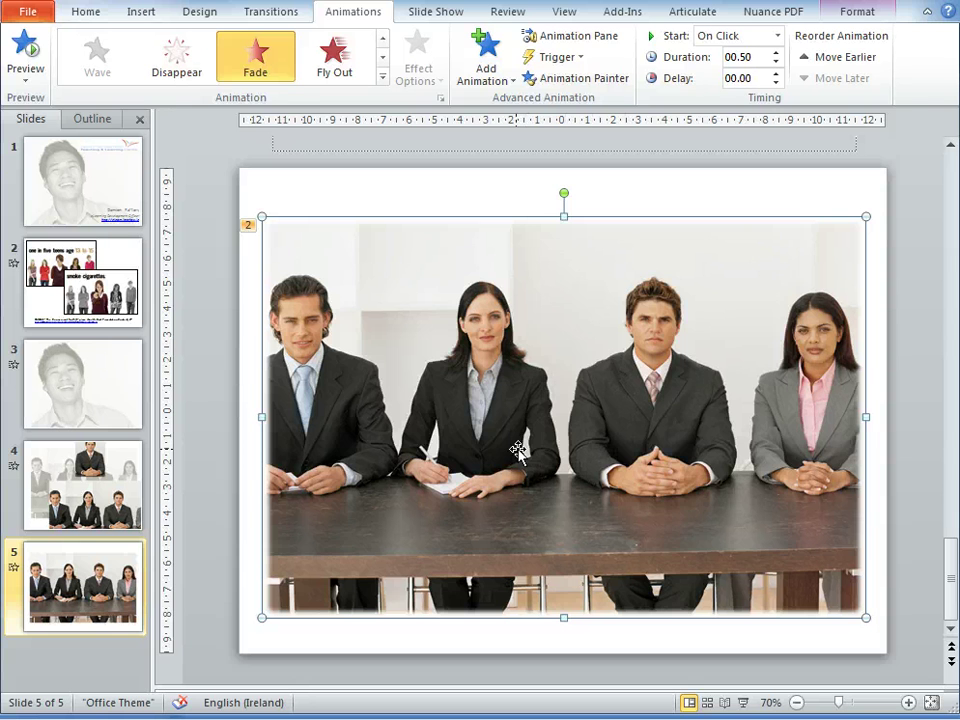
- Paste another copy of the group picture on slide 5 using the destination theme, and nudge it exactly over the pictures beneath
{"action": "double_click", "coordinate": [516, 388]}
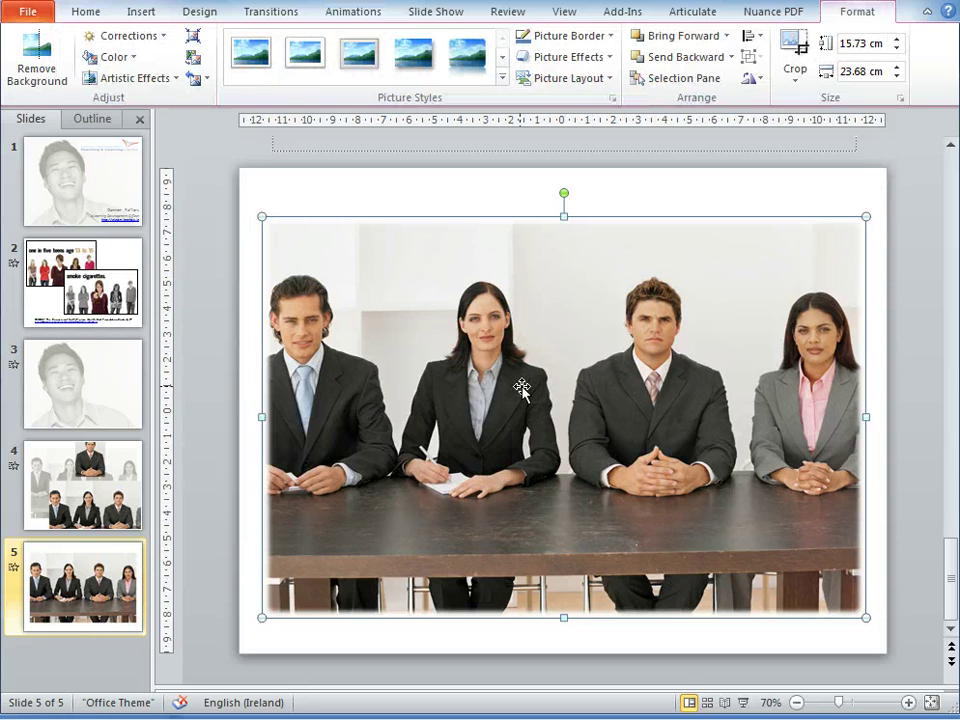
{"action": "right_click", "coordinate": [339, 304]}
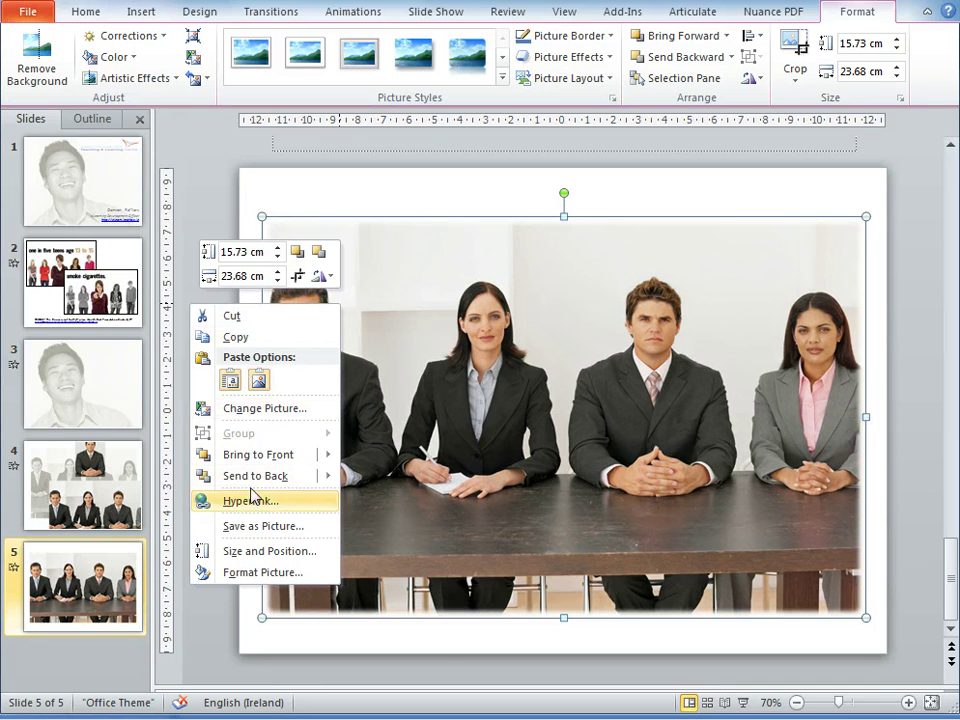
{"action": "left_click", "coordinate": [230, 380]}
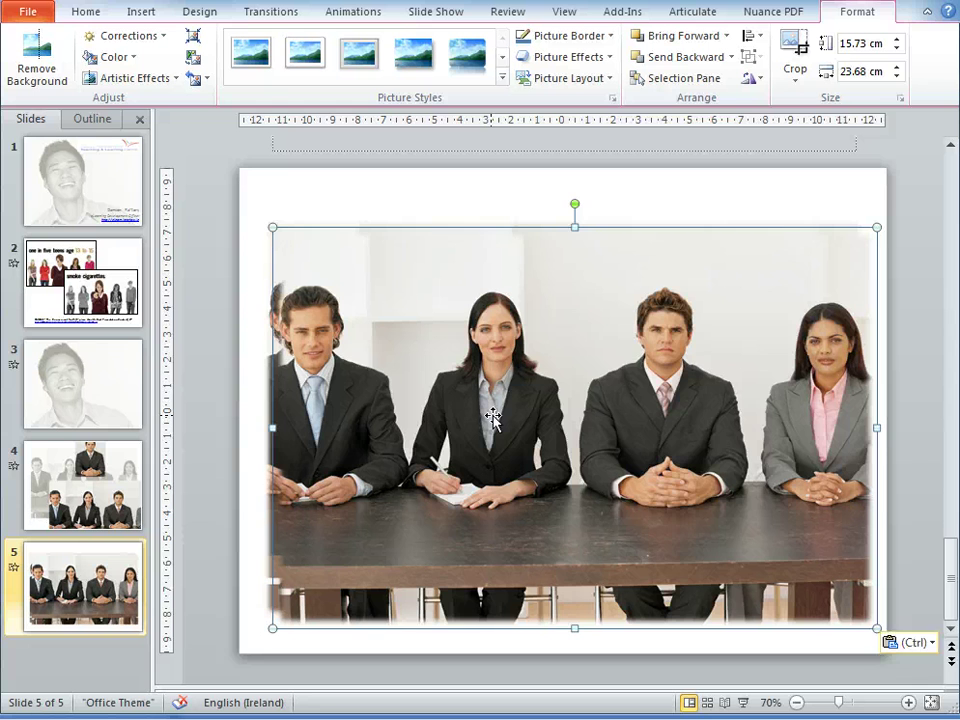
{"action": "key", "text": "Up"}
{"action": "key", "text": "Left"}
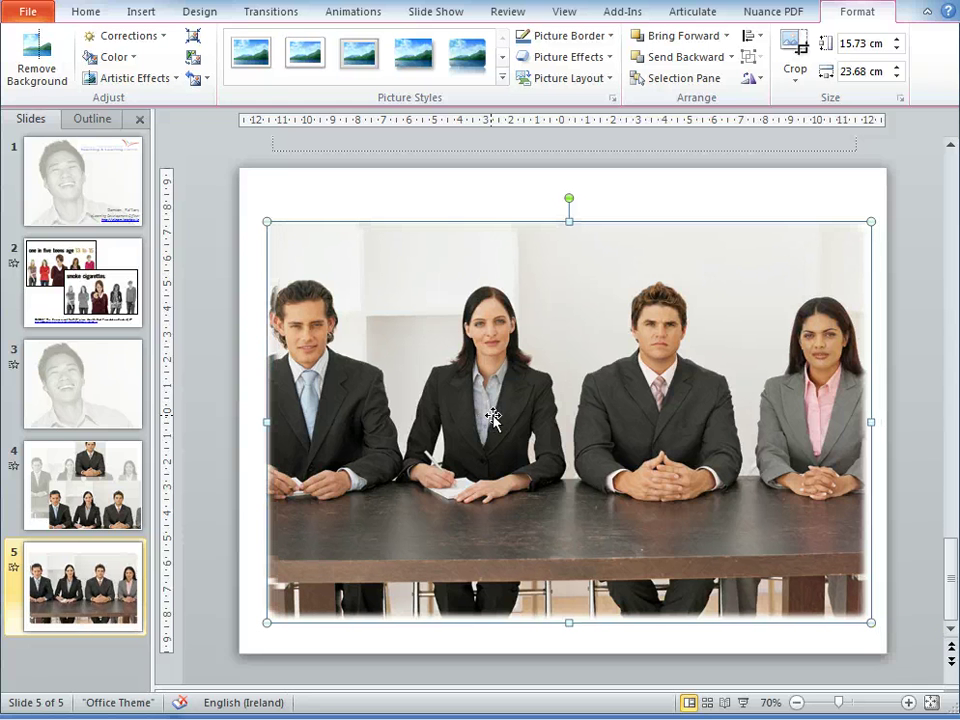
{"action": "key", "text": "Up"}
{"action": "key", "text": "Left"}
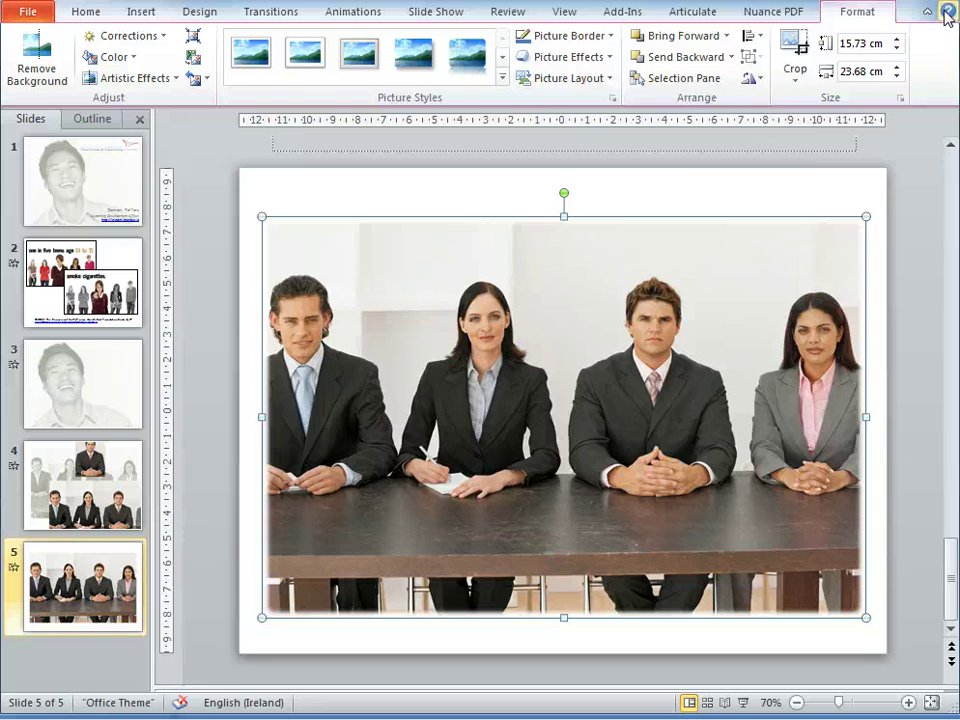
- Crop the topmost picture copy on slide 5 to the dark-haired woman in the black suit, about 9.29 cm high by 6.52 cm wide
{"action": "left_click", "coordinate": [797, 80]}
{"action": "left_click", "coordinate": [768, 104]}
{"action": "left_click_drag", "start_coordinate": [564, 220], "coordinate": [563, 273]}
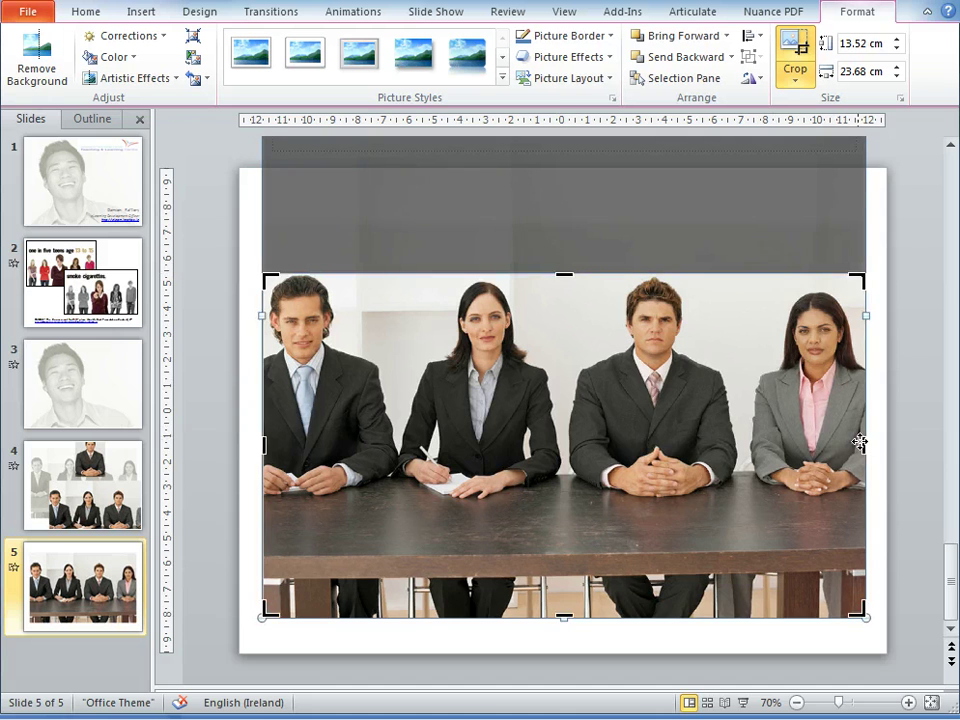
{"action": "left_click_drag", "start_coordinate": [865, 444], "coordinate": [563, 424]}
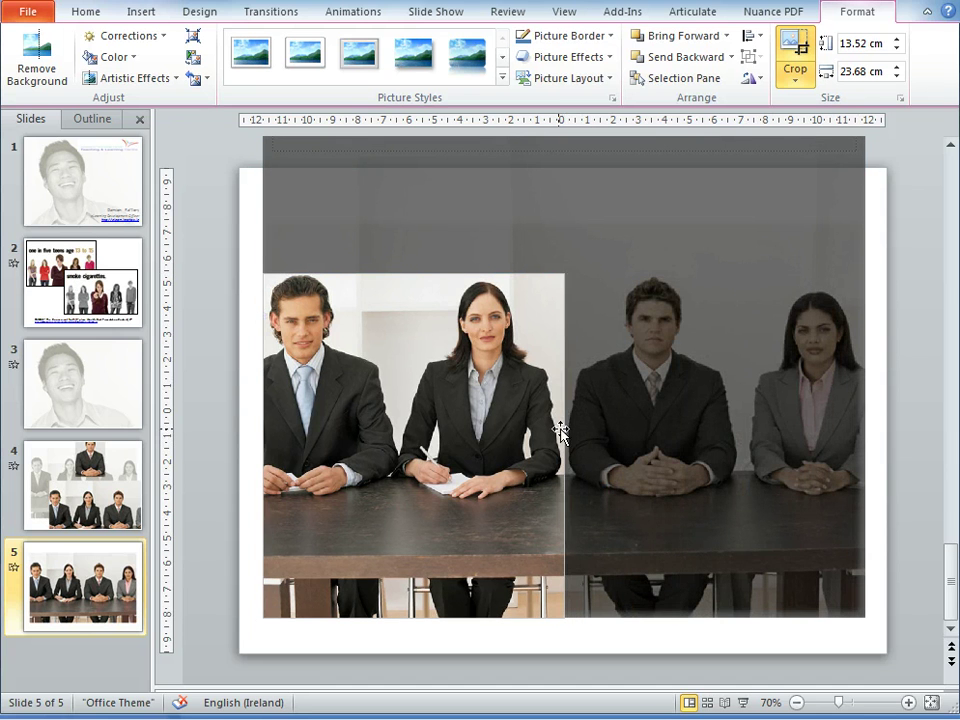
{"action": "left_click_drag", "start_coordinate": [413, 617], "coordinate": [413, 510]}
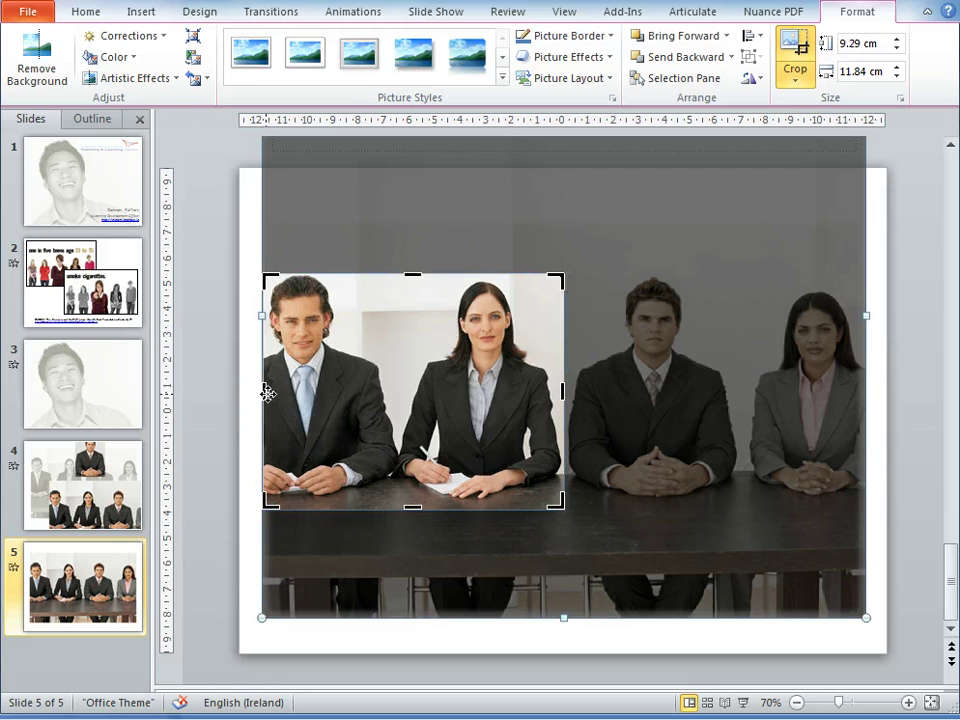
{"action": "left_click_drag", "start_coordinate": [262, 391], "coordinate": [399, 398]}
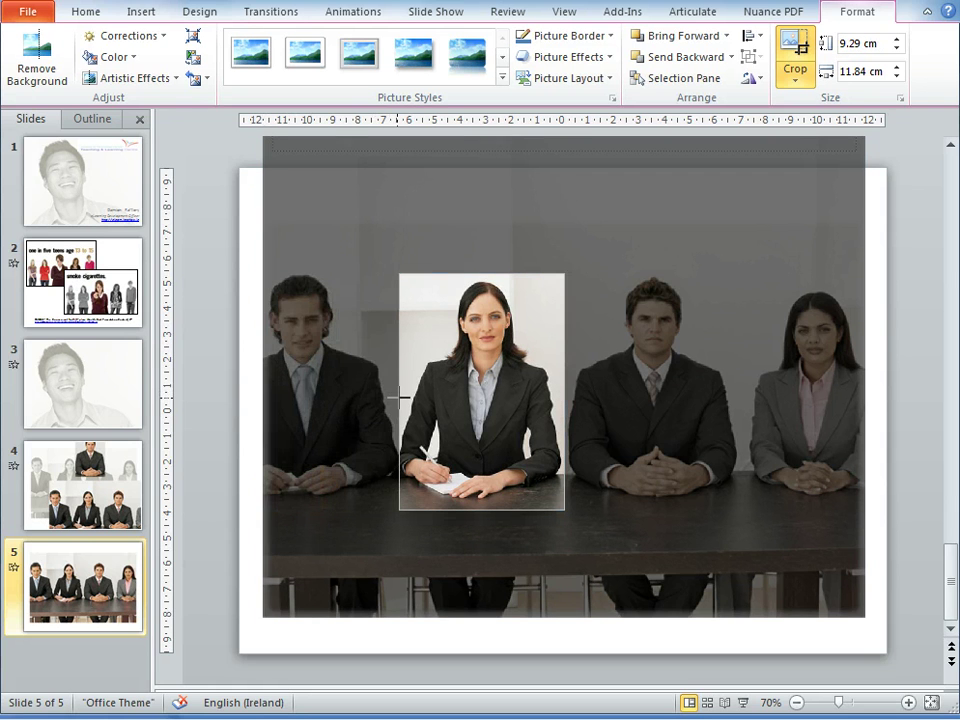
{"action": "left_click_drag", "start_coordinate": [398, 397], "coordinate": [398, 397]}
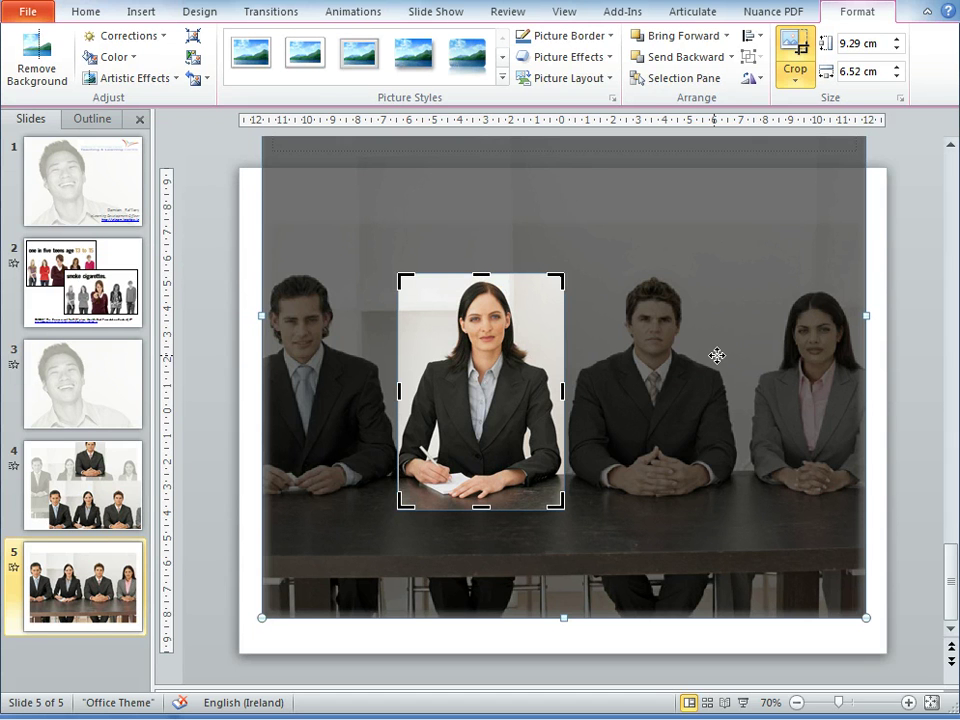
{"action": "left_click", "coordinate": [883, 362]}
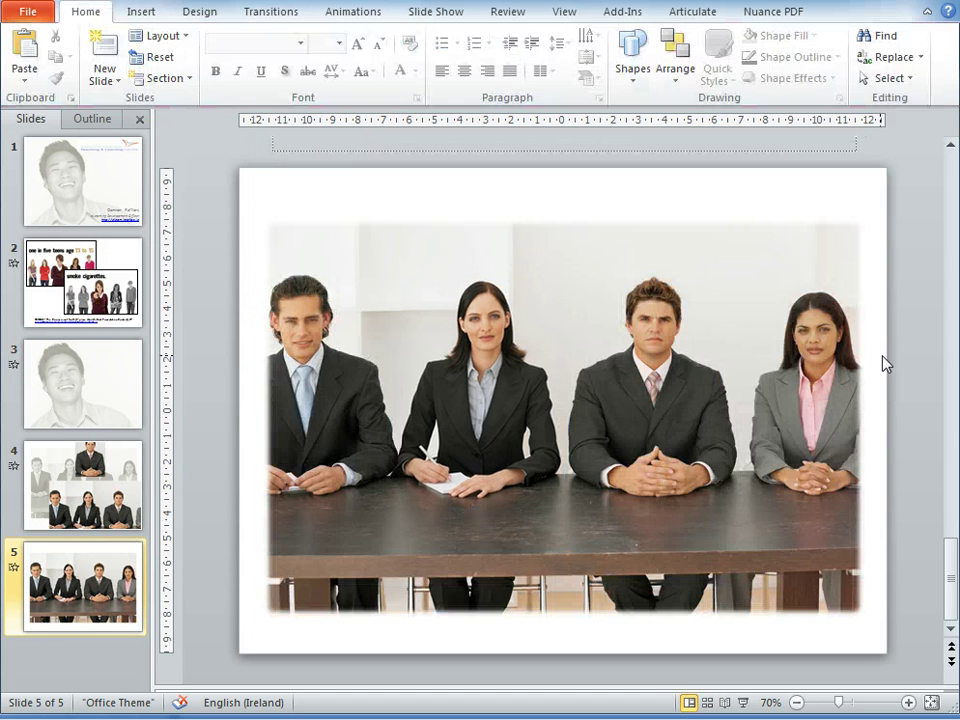
- Apply the soft-edged rectangle picture style to the cropped picture of the woman
{"action": "left_click", "coordinate": [515, 355]}
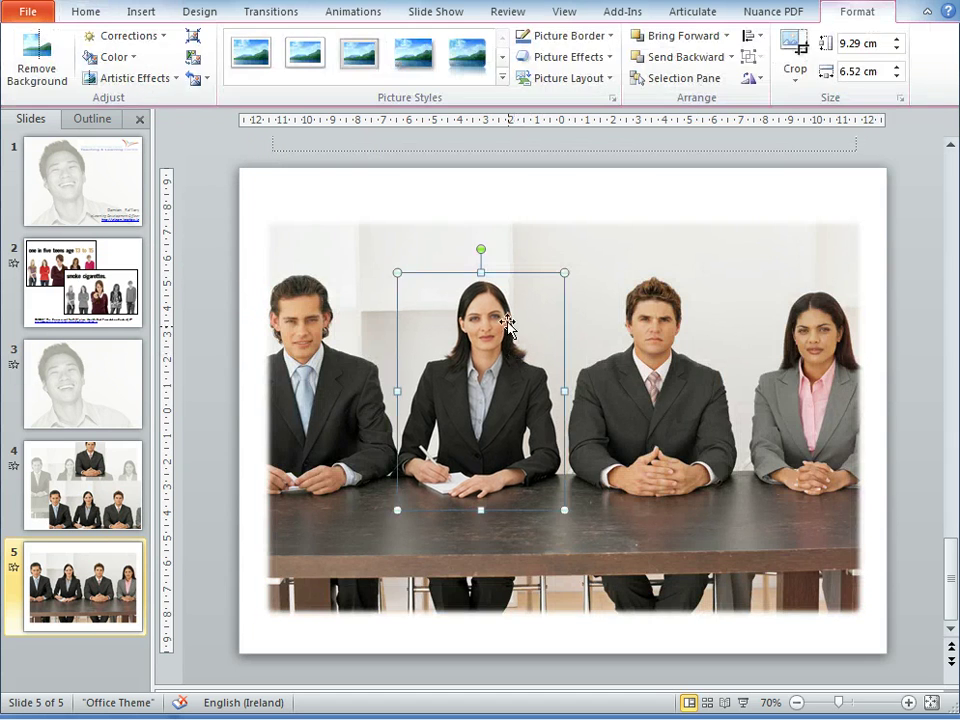
{"action": "left_click", "coordinate": [416, 62]}
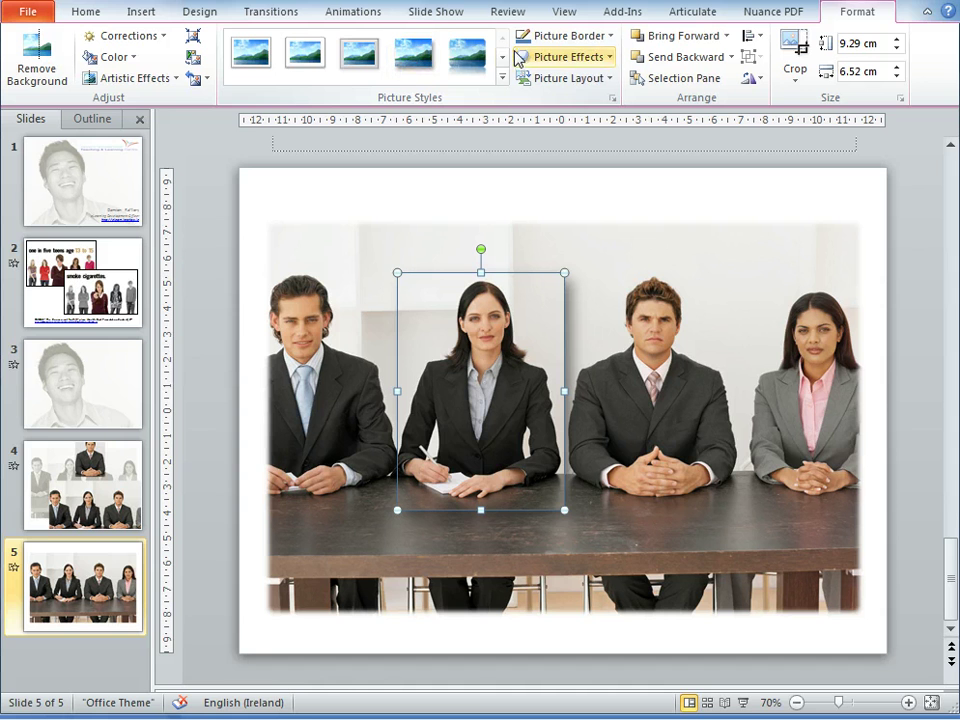
{"action": "left_click", "coordinate": [503, 58]}
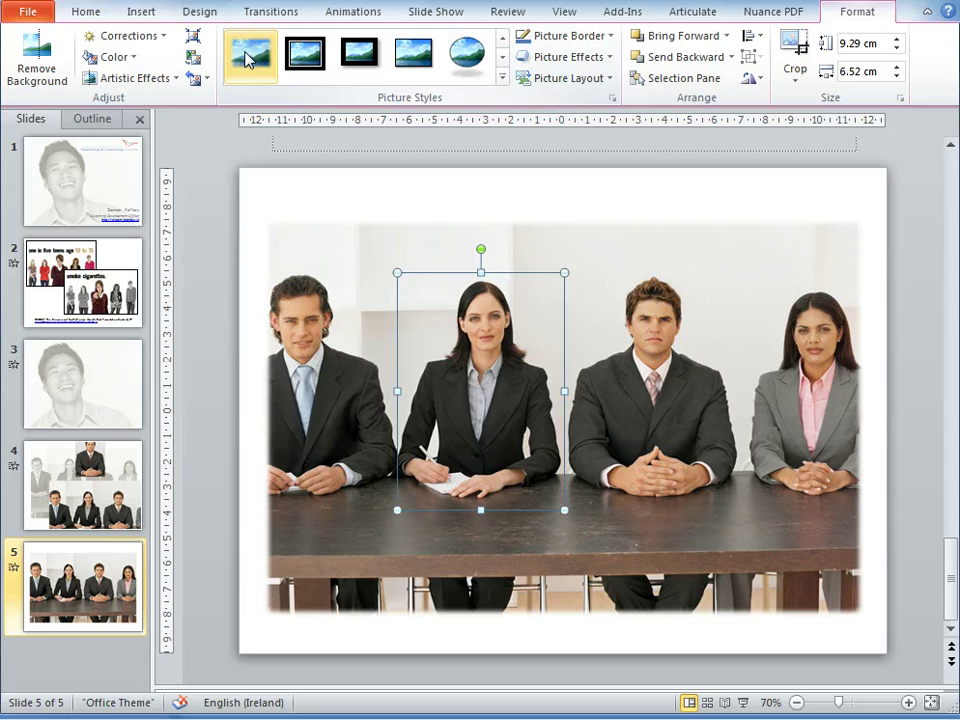
- Recolour the full group picture directly behind the cropped woman with the pale Washout effect
{"action": "left_click", "coordinate": [670, 401]}
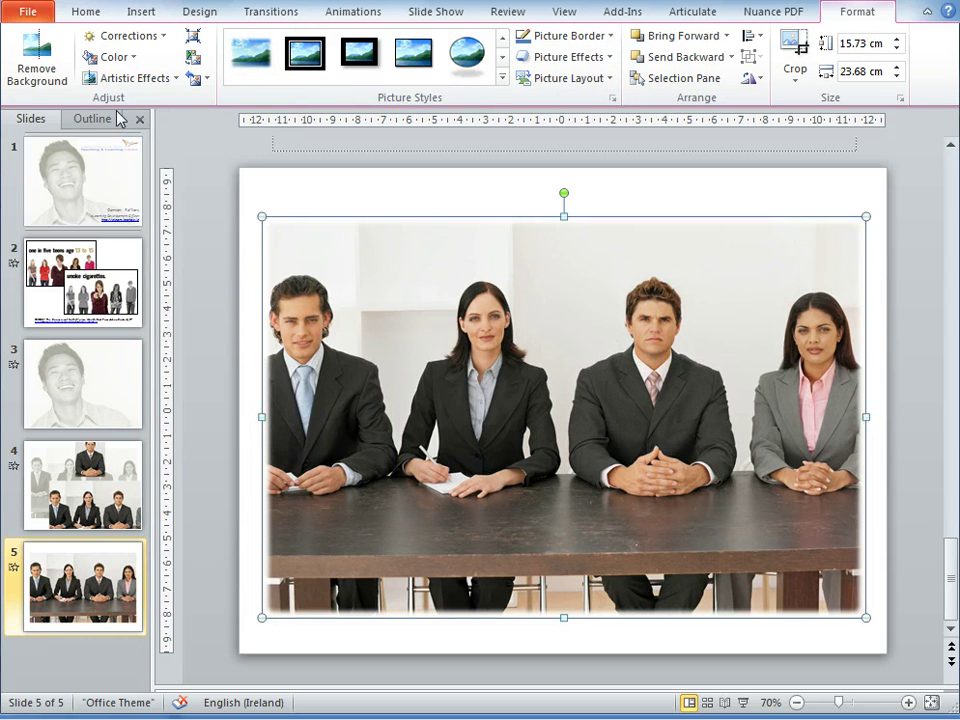
{"action": "left_click", "coordinate": [130, 58]}
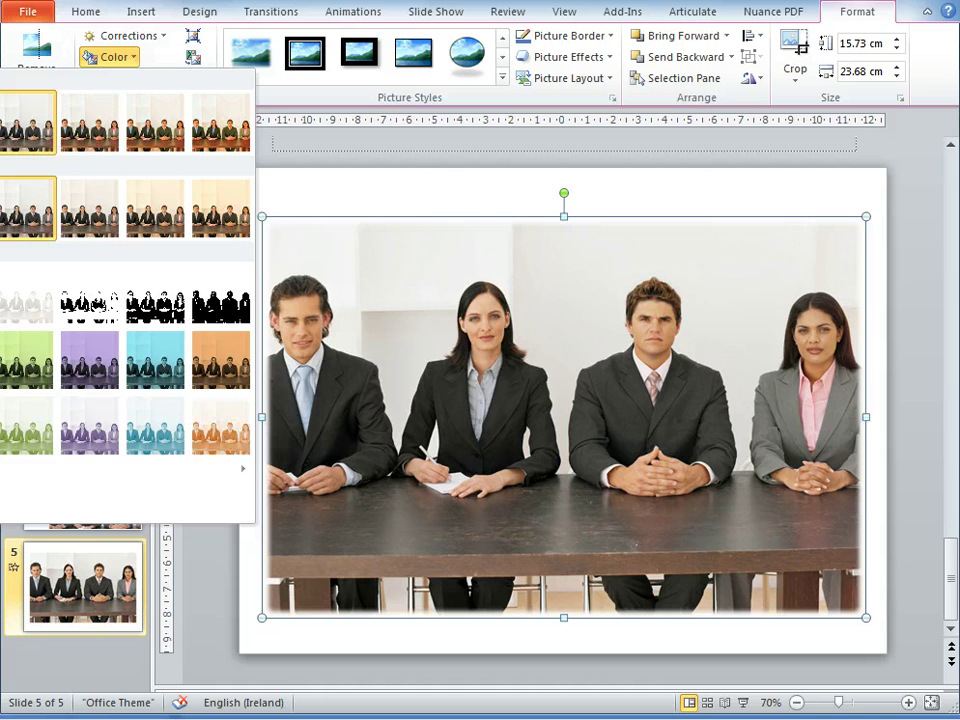
{"action": "left_click", "coordinate": [25, 295]}
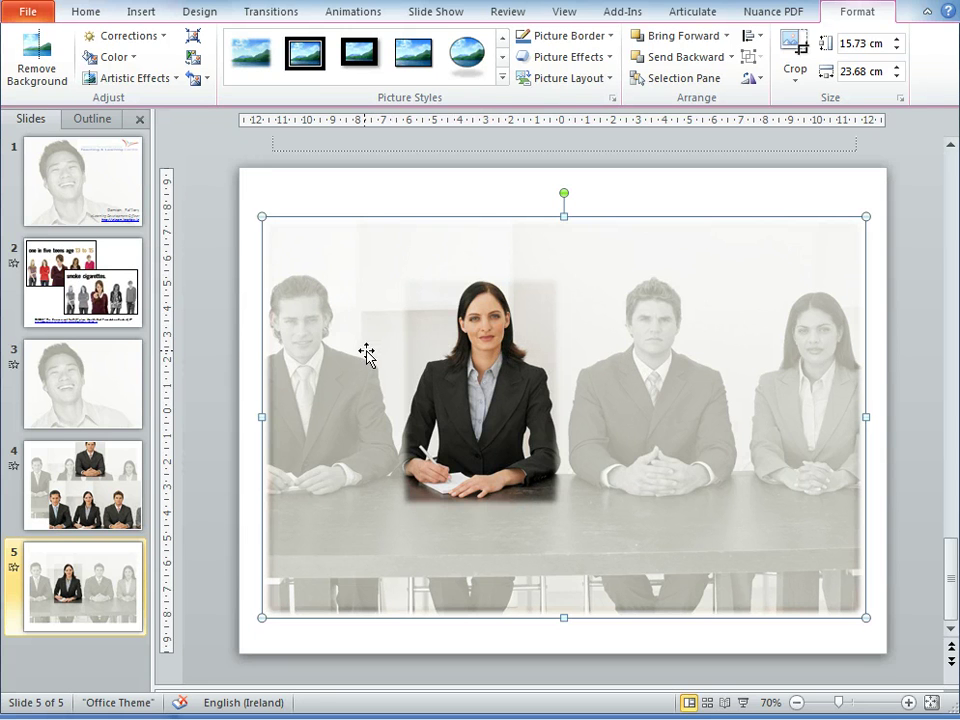
- Group the washed-out picture and the cropped woman into a single object
{"action": "left_click", "coordinate": [500, 352], "text": "shift"}
{"action": "right_click", "coordinate": [350, 352]}
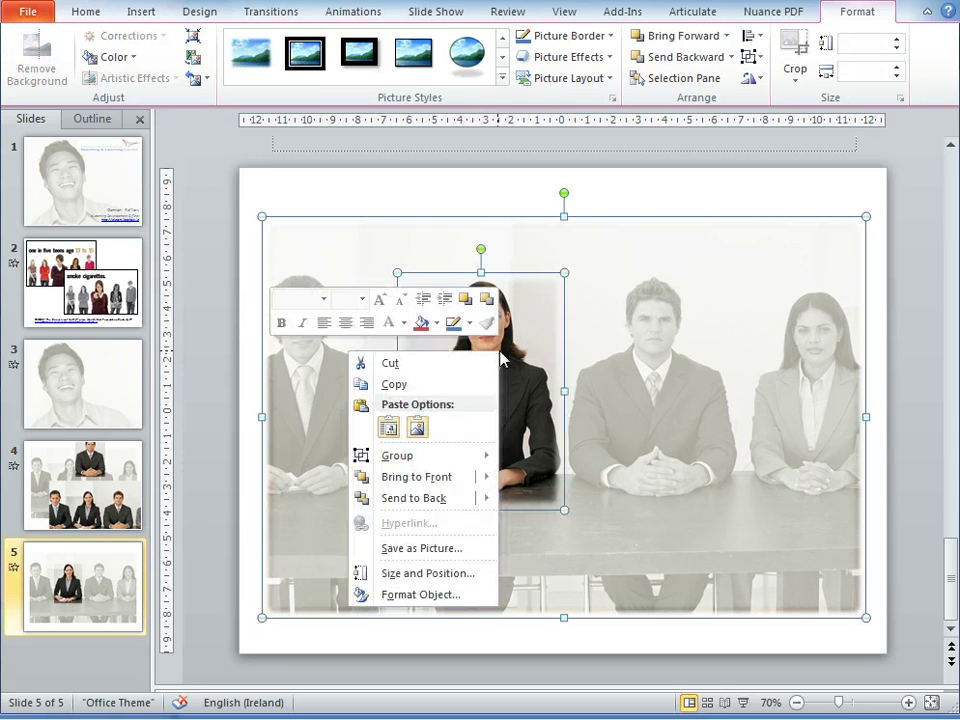
{"action": "mouse_move", "coordinate": [445, 458]}
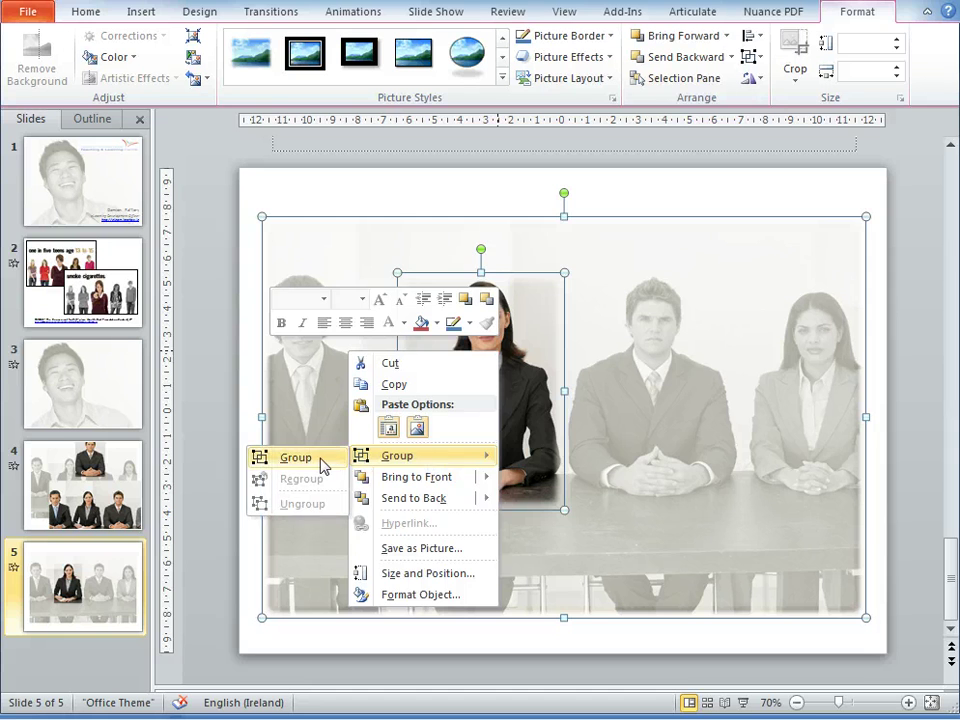
{"action": "left_click", "coordinate": [320, 459]}
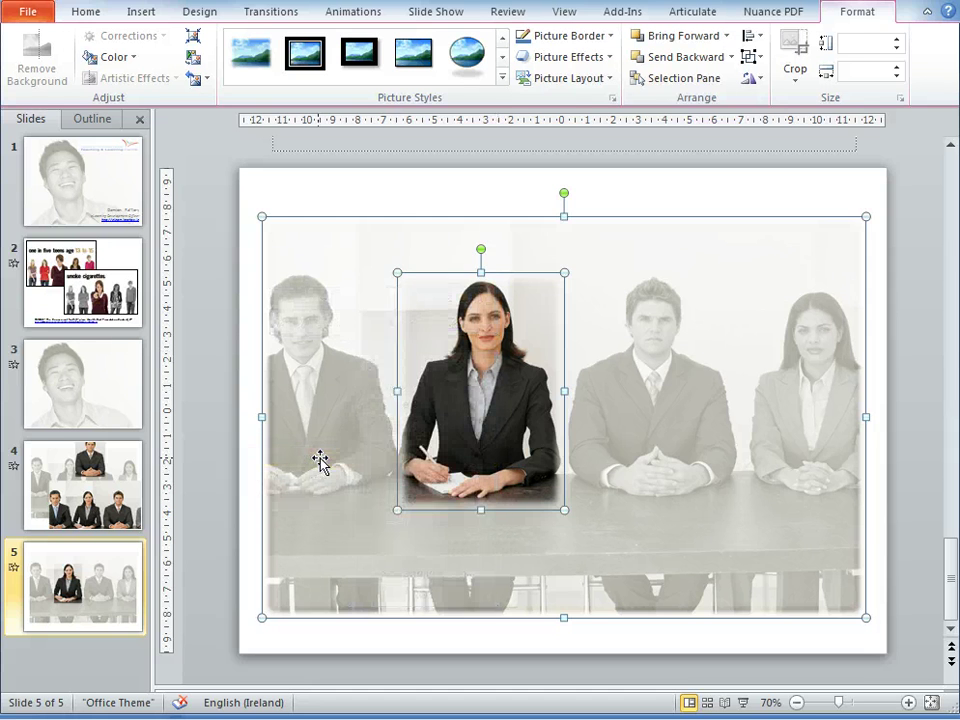
{"action": "right_click", "coordinate": [632, 410]}
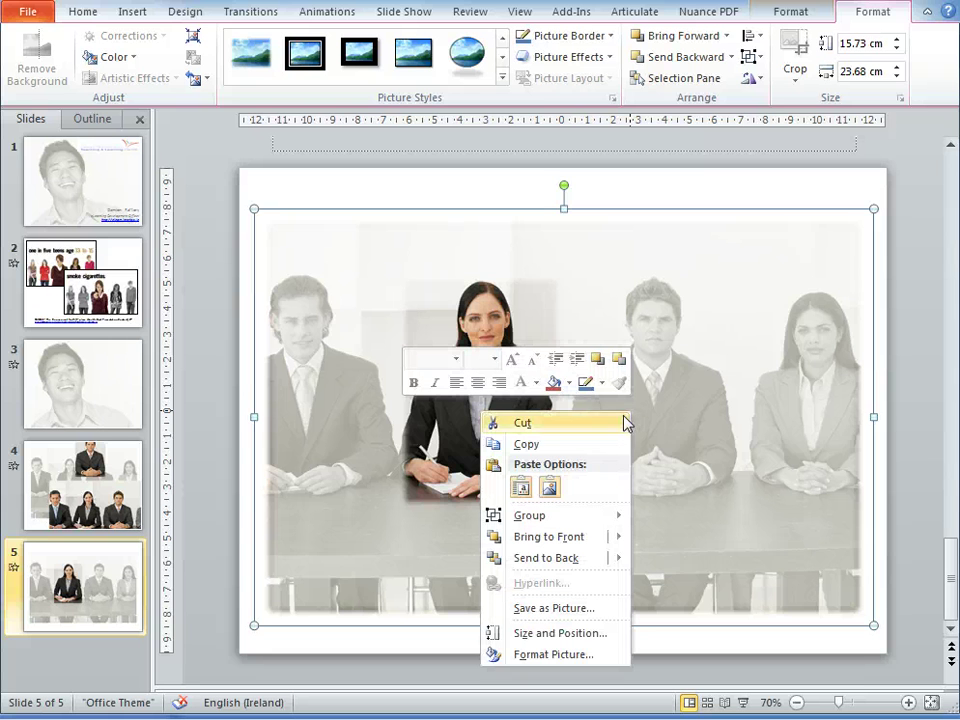
{"action": "mouse_move", "coordinate": [545, 566]}
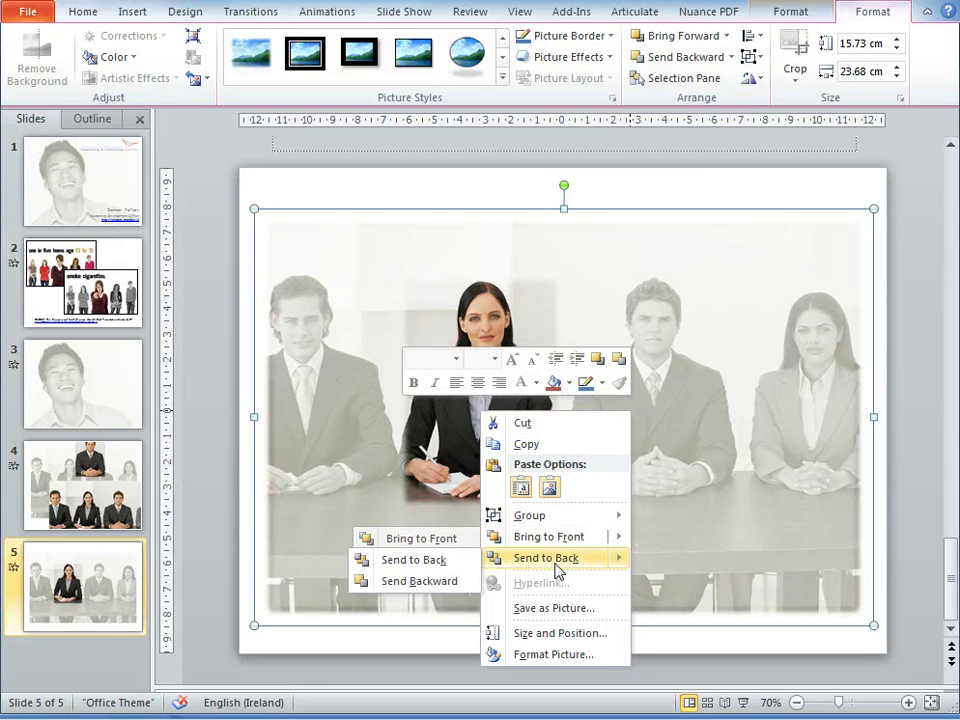
{"action": "left_click", "coordinate": [700, 360]}
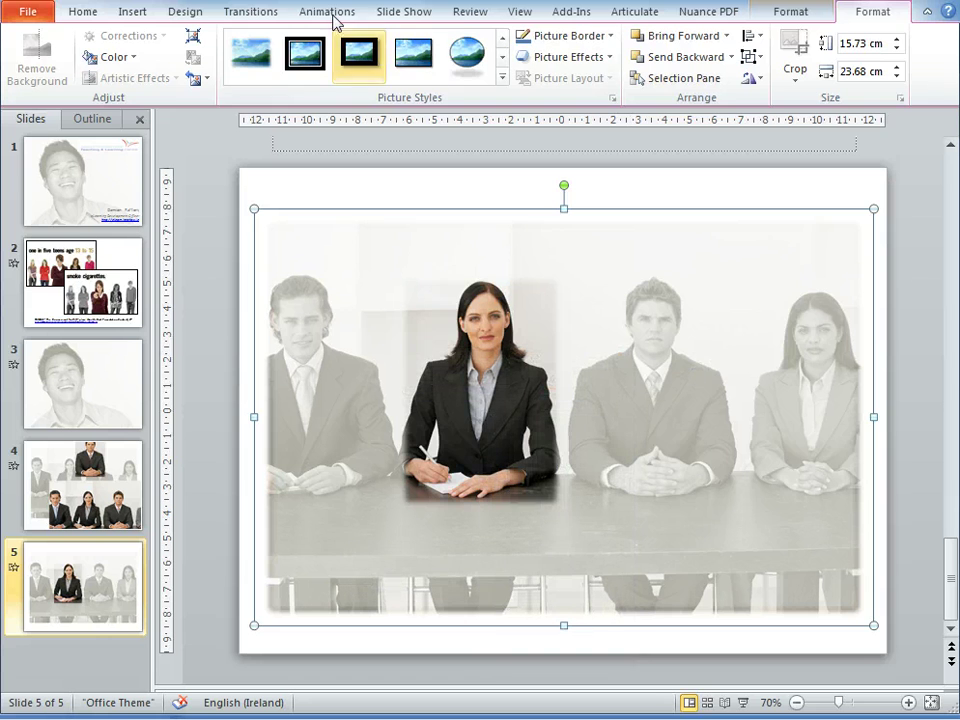
- Apply the Fade entrance animation to the grouped washed-out picture and woman, and preview the slide's animations
{"action": "left_click", "coordinate": [324, 12]}
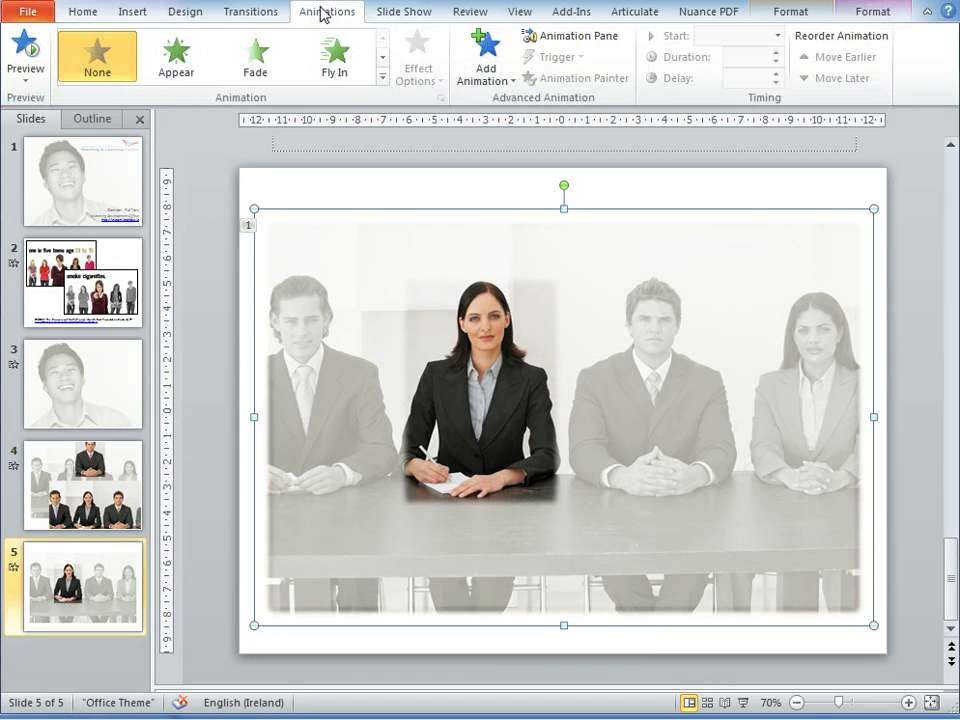
{"action": "left_click", "coordinate": [249, 72]}
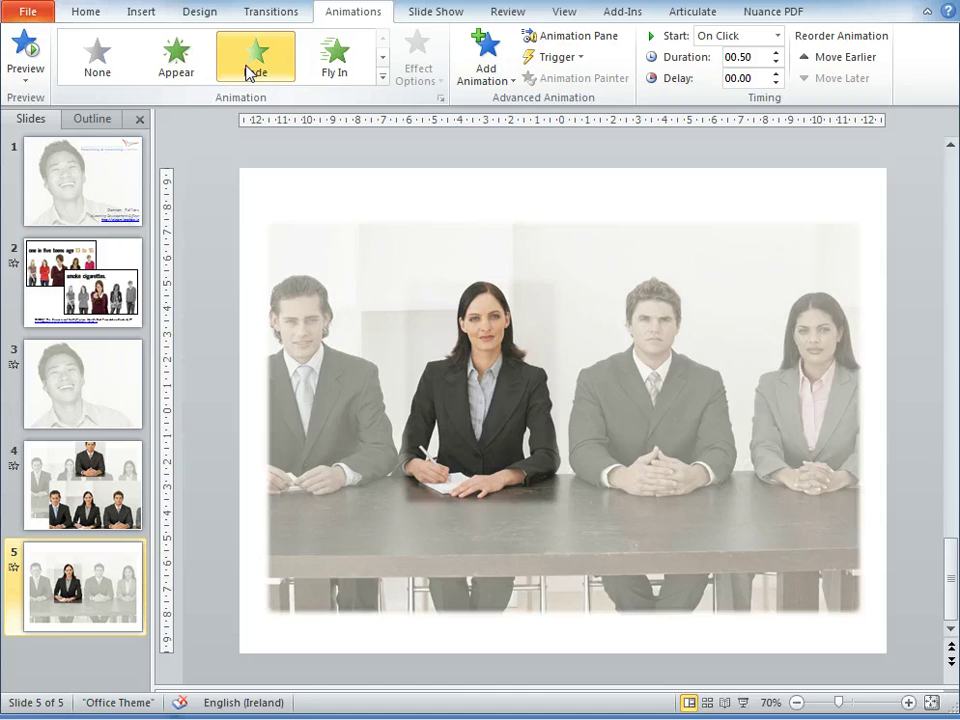
{"action": "left_click", "coordinate": [27, 80]}
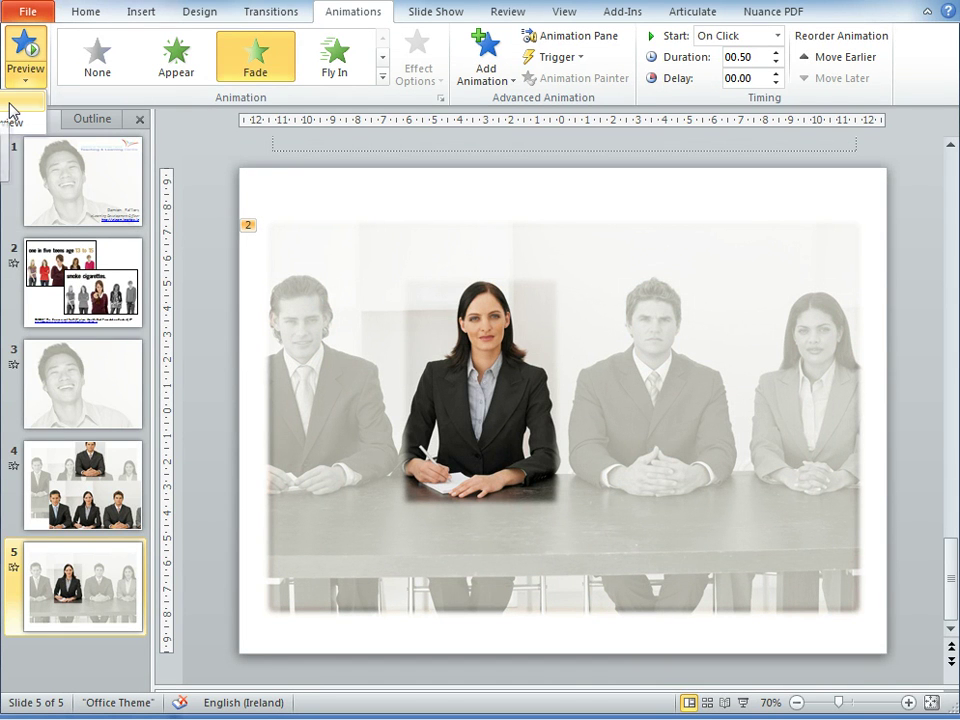
{"action": "left_click", "coordinate": [12, 106]}
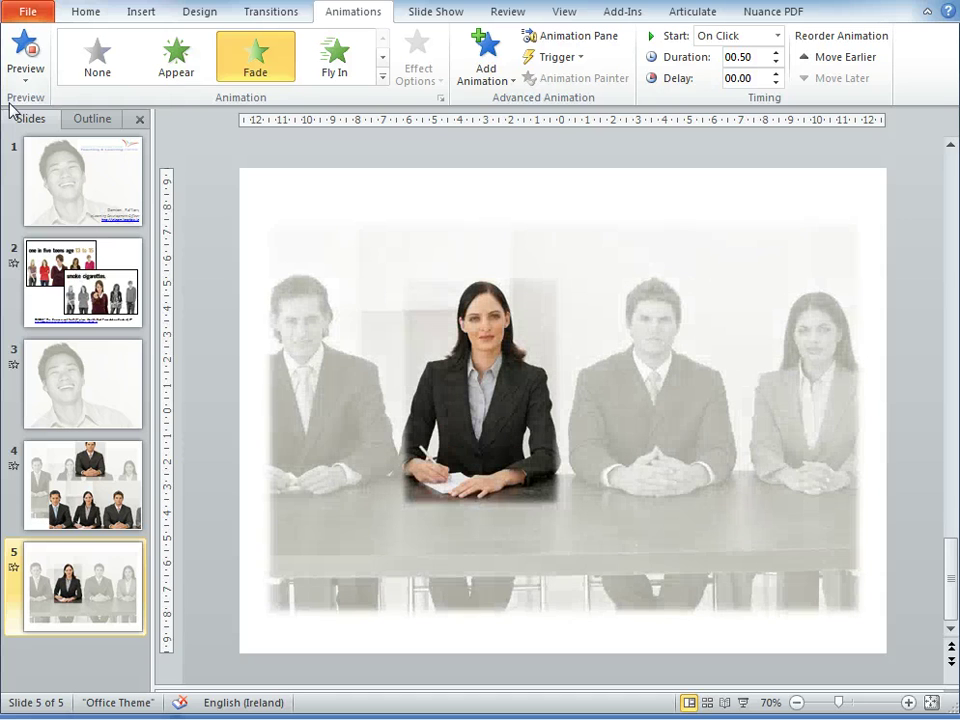